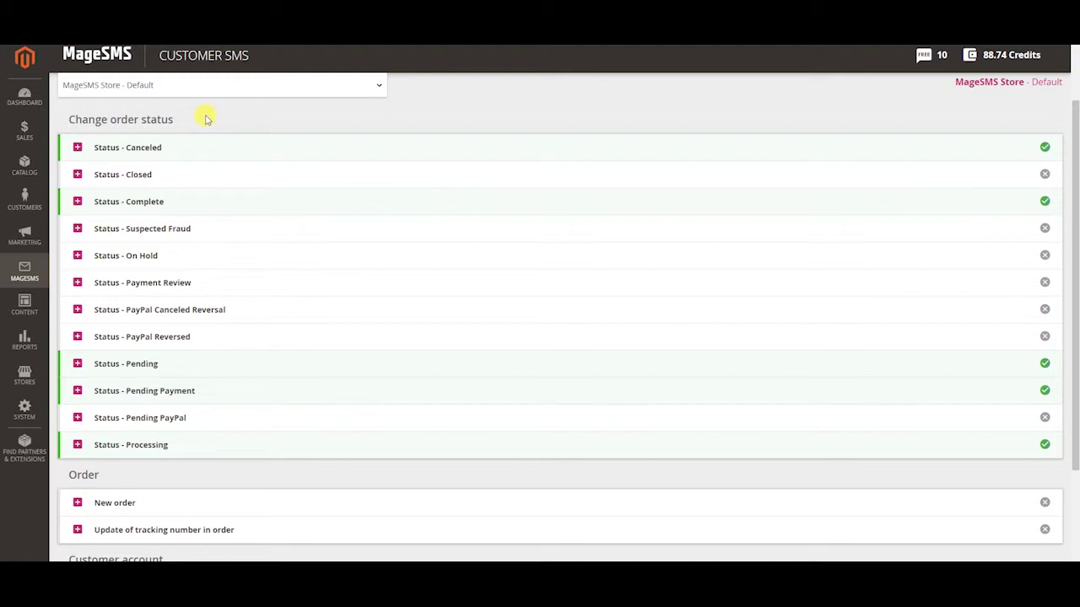
Prefix the customer's New order SMS template with the <shop_name> variable followed by a colon.
{"action": "scroll", "coordinate": [205, 119], "scroll_direction": "down", "scroll_amount": 3}
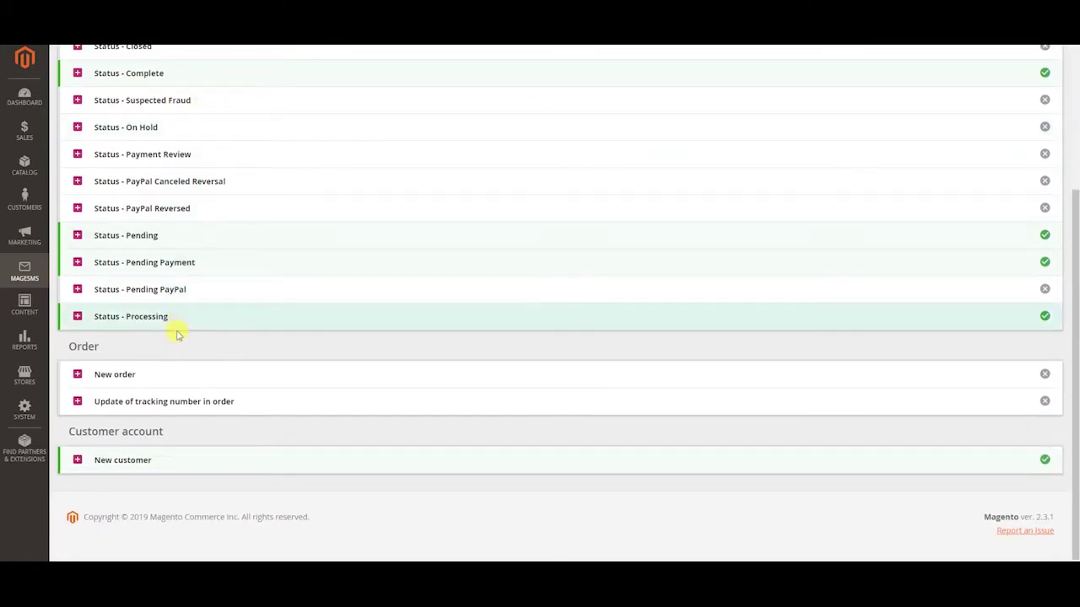
{"action": "left_click", "coordinate": [173, 374]}
{"action": "scroll", "coordinate": [177, 363], "scroll_direction": "down", "scroll_amount": 5}
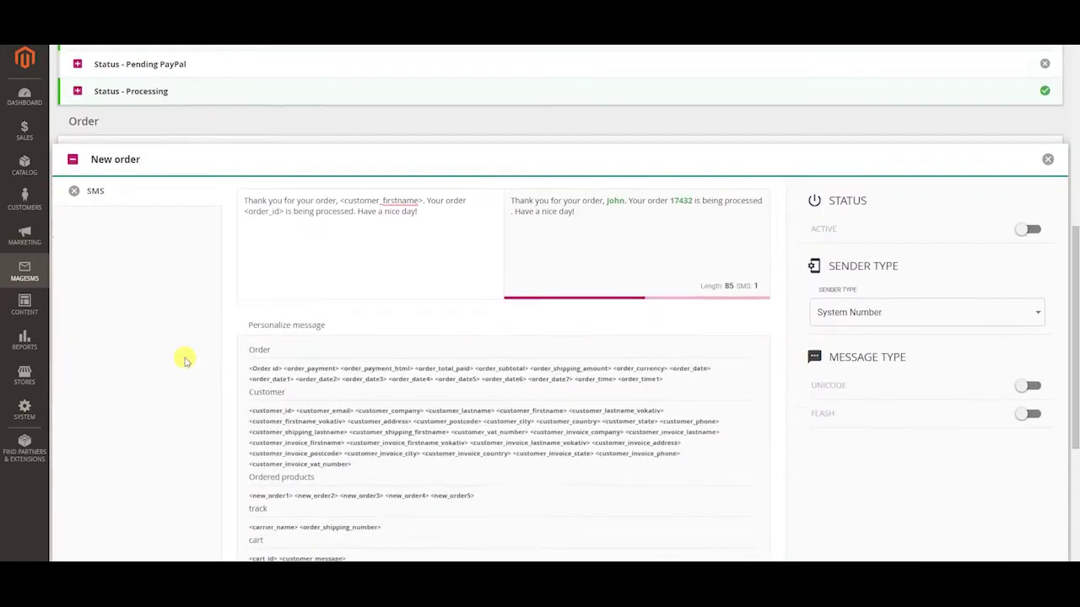
{"action": "scroll", "coordinate": [240, 196], "scroll_direction": "down", "scroll_amount": 3}
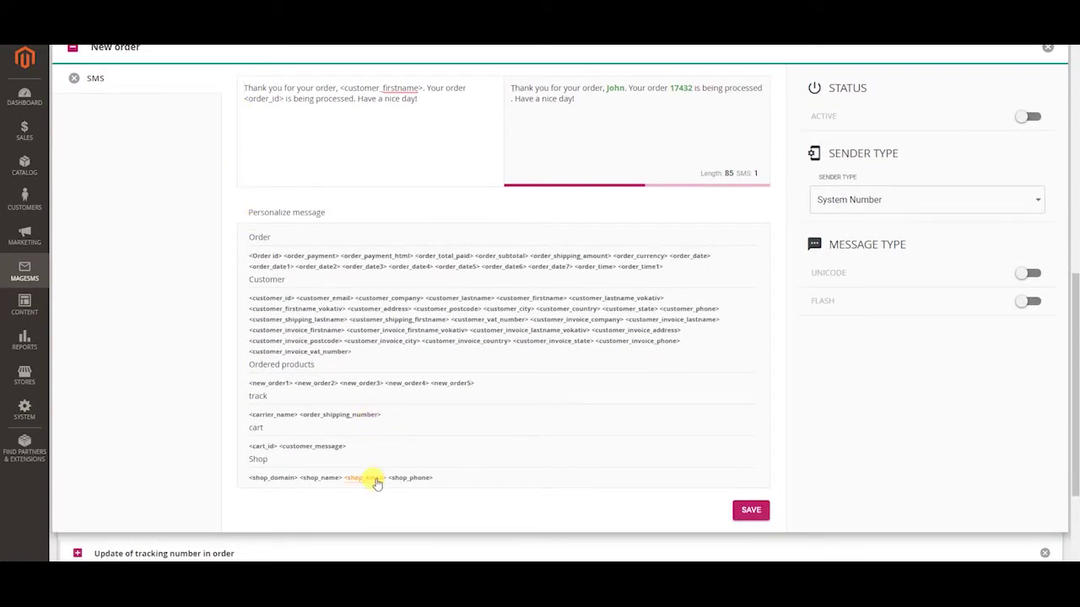
{"action": "left_click", "coordinate": [321, 477]}
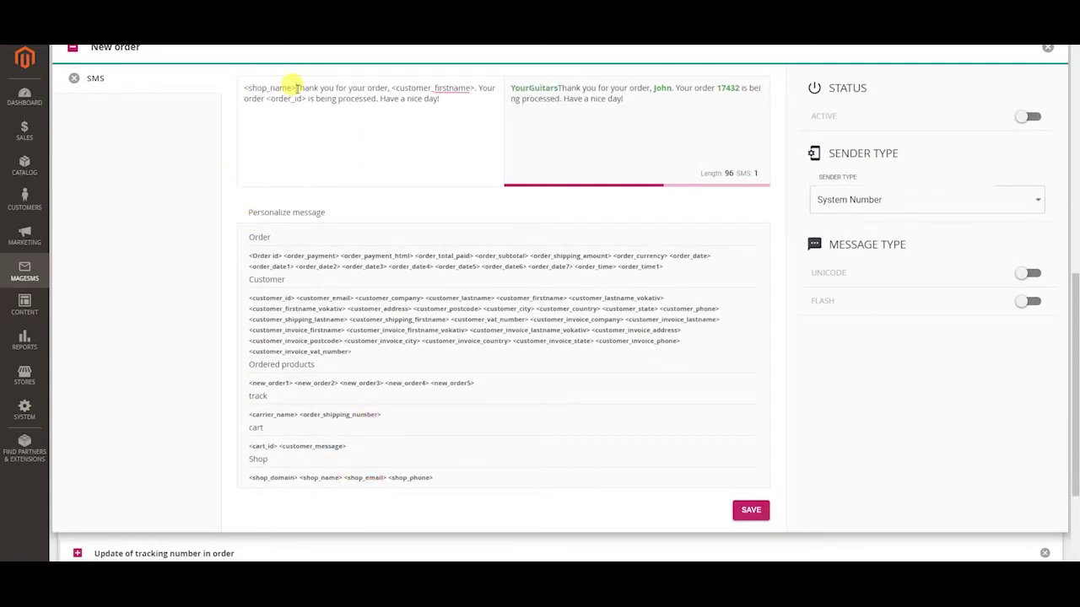
{"action": "left_click", "coordinate": [296, 88]}
{"action": "type", "text": ":"}
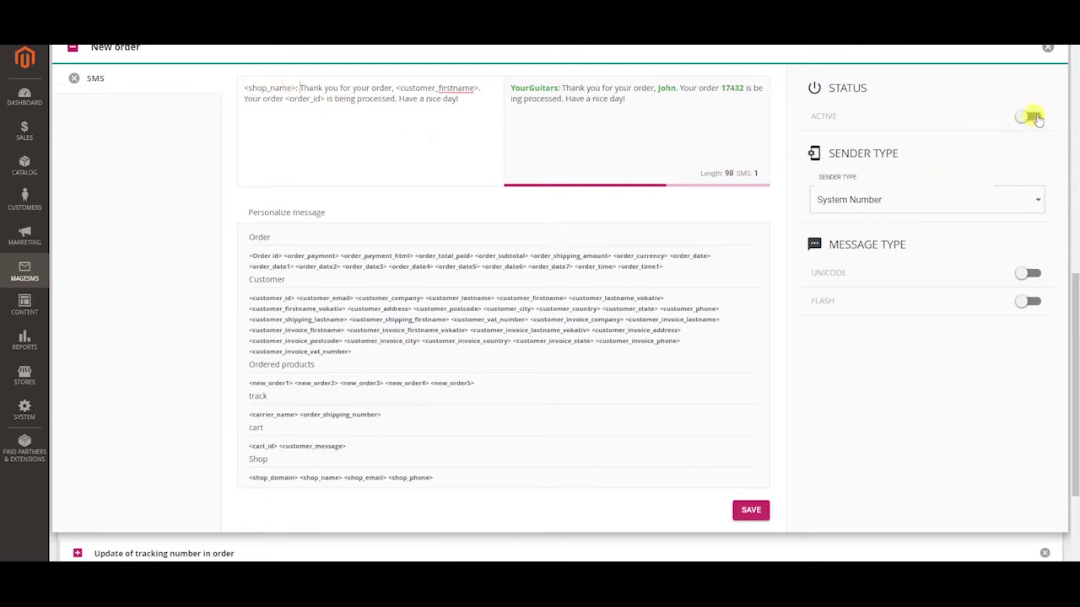
Activate the customer's New order SMS with System Number as the sender type and save it.
{"action": "left_click", "coordinate": [1030, 117]}
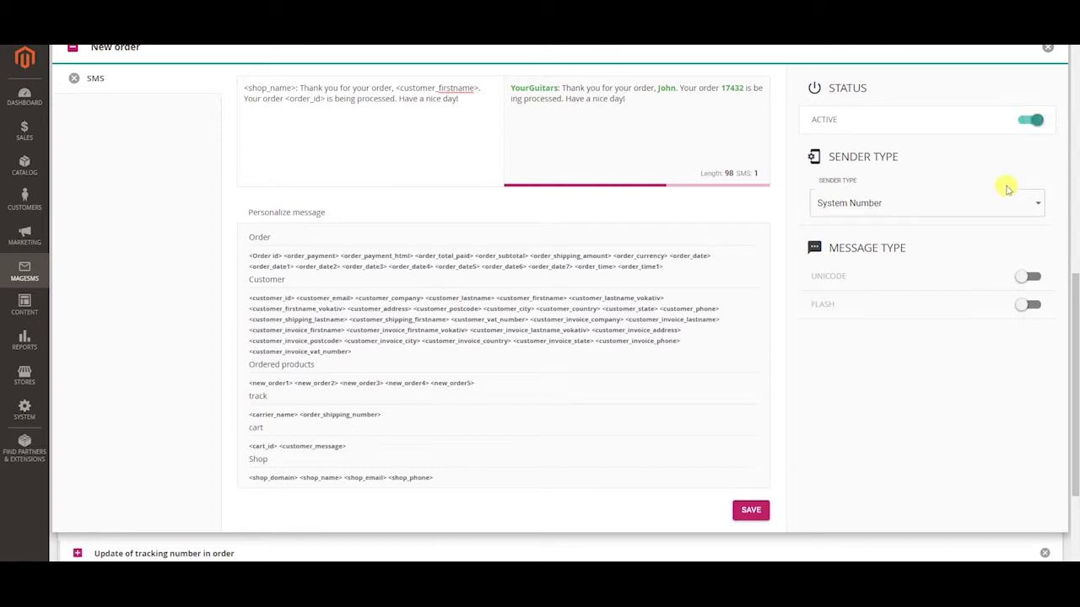
{"action": "left_click", "coordinate": [964, 203]}
{"action": "left_click", "coordinate": [964, 210]}
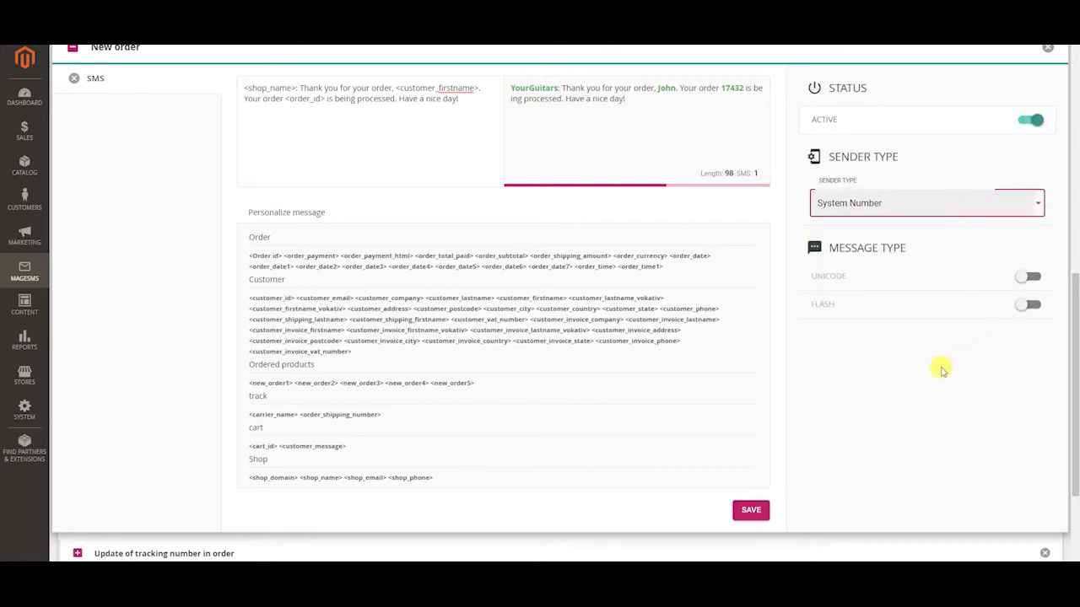
{"action": "left_click", "coordinate": [748, 513]}
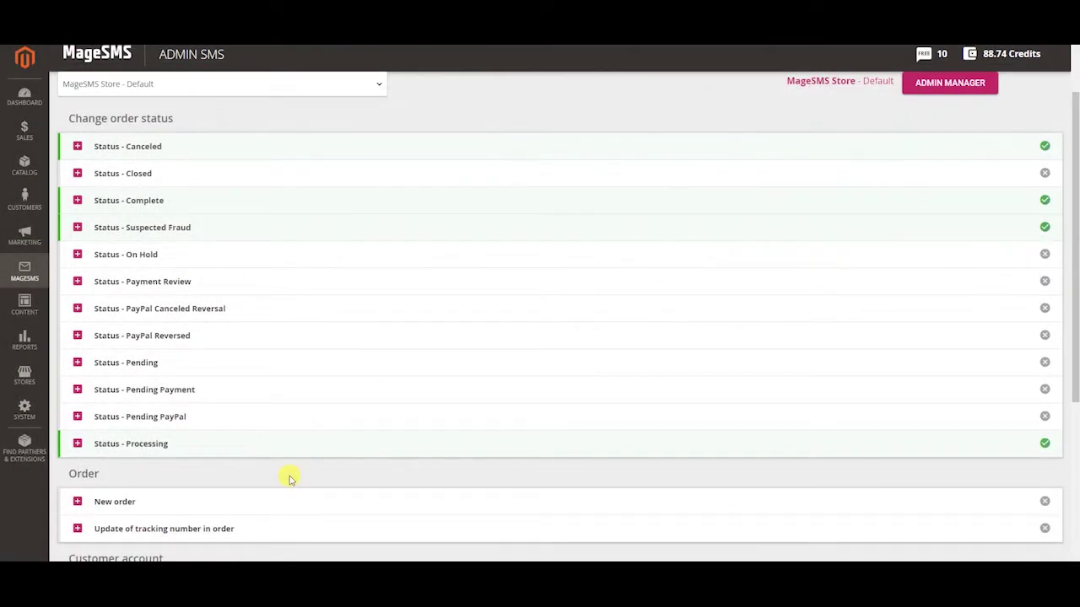
Prefix the admin's New order SMS template with the <shop_name> variable followed by a colon.
{"action": "left_click", "coordinate": [272, 502]}
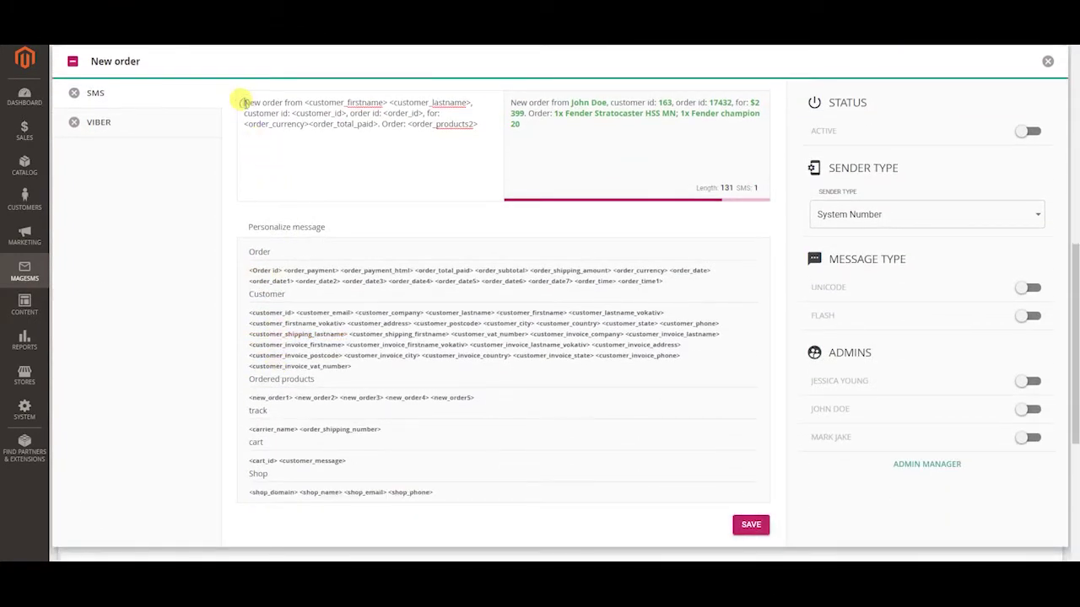
{"action": "left_click", "coordinate": [242, 102]}
{"action": "left_click", "coordinate": [321, 491]}
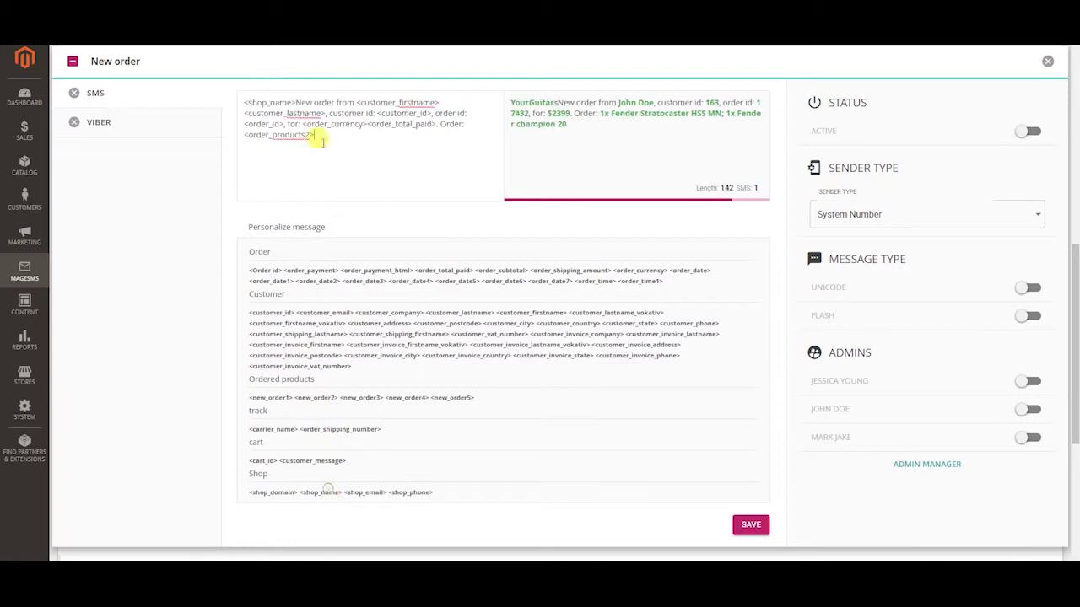
{"action": "left_click", "coordinate": [294, 101]}
{"action": "type", "text": ":"}
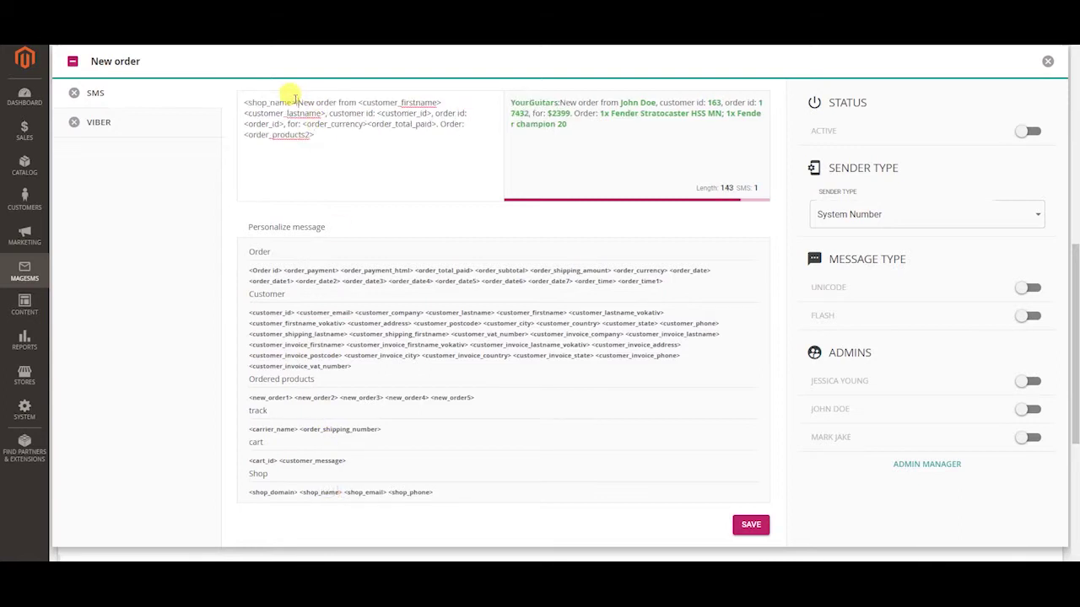
Activate the admin's New order SMS with the System Number sender, enable the last two listed admins as recipients, and save.
{"action": "left_click", "coordinate": [1027, 135]}
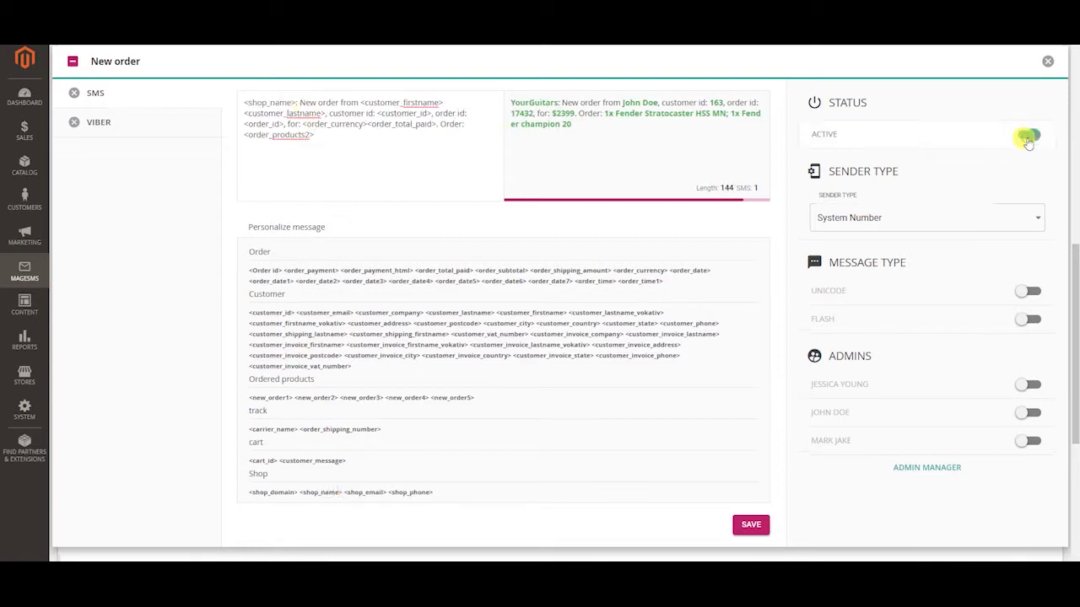
{"action": "left_click", "coordinate": [976, 221]}
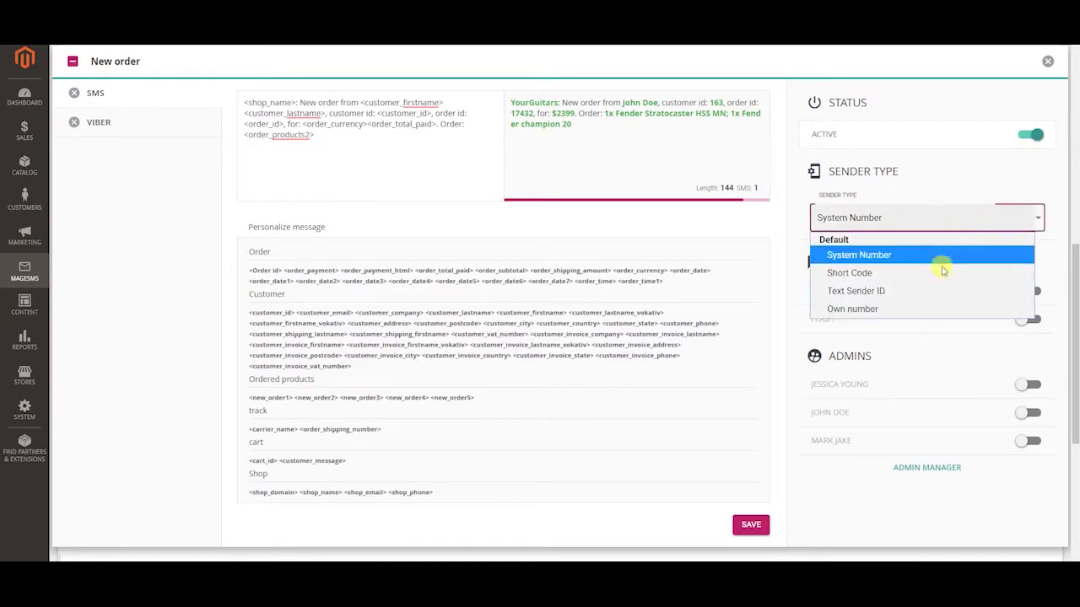
{"action": "left_click", "coordinate": [934, 255]}
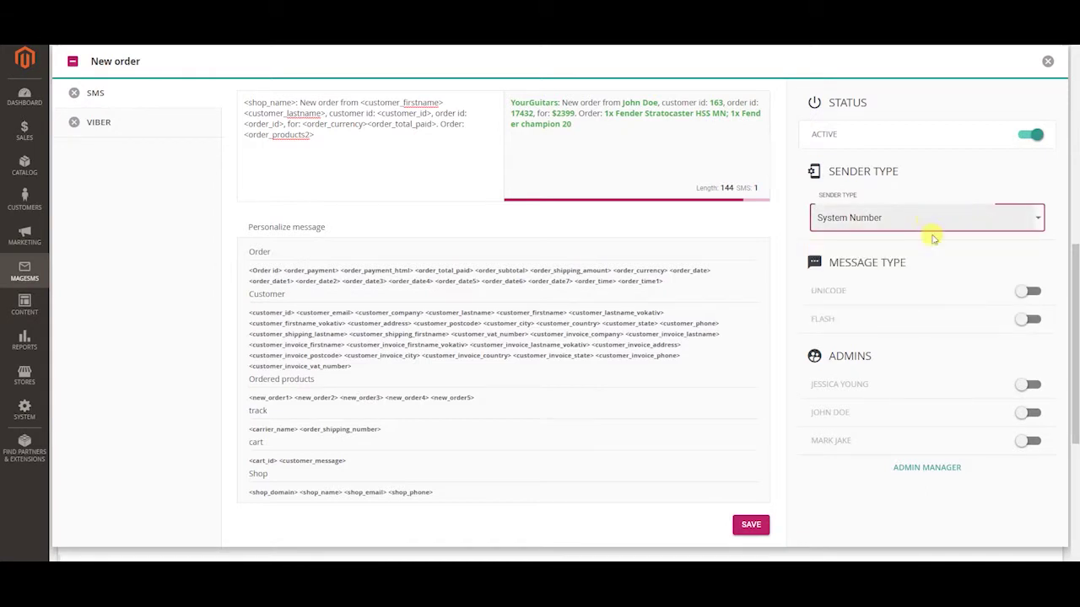
{"action": "left_click", "coordinate": [1028, 413]}
{"action": "left_click", "coordinate": [1029, 440]}
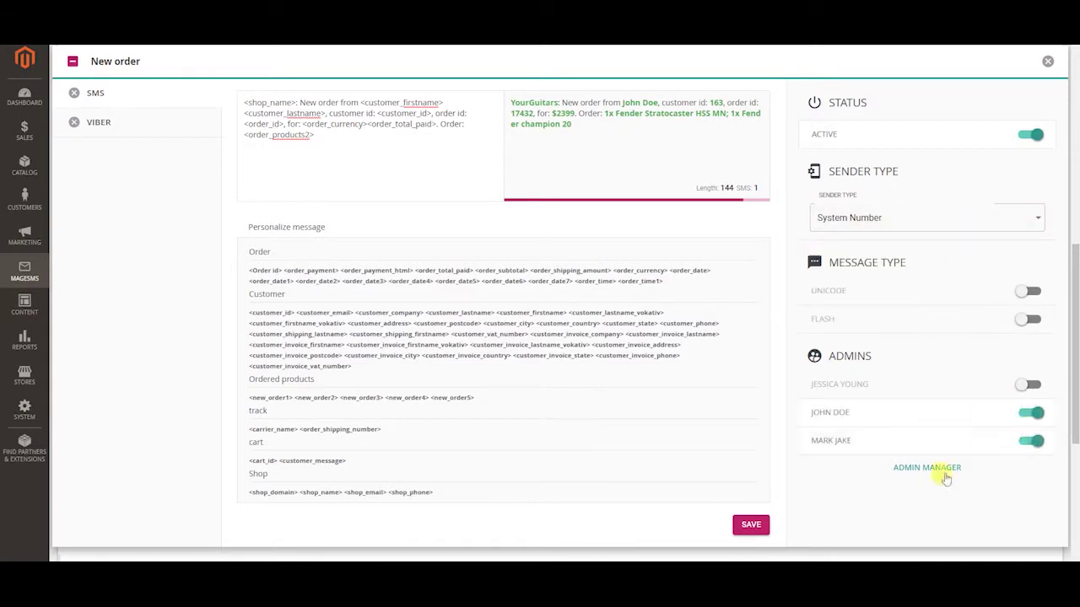
{"action": "left_click", "coordinate": [759, 527]}
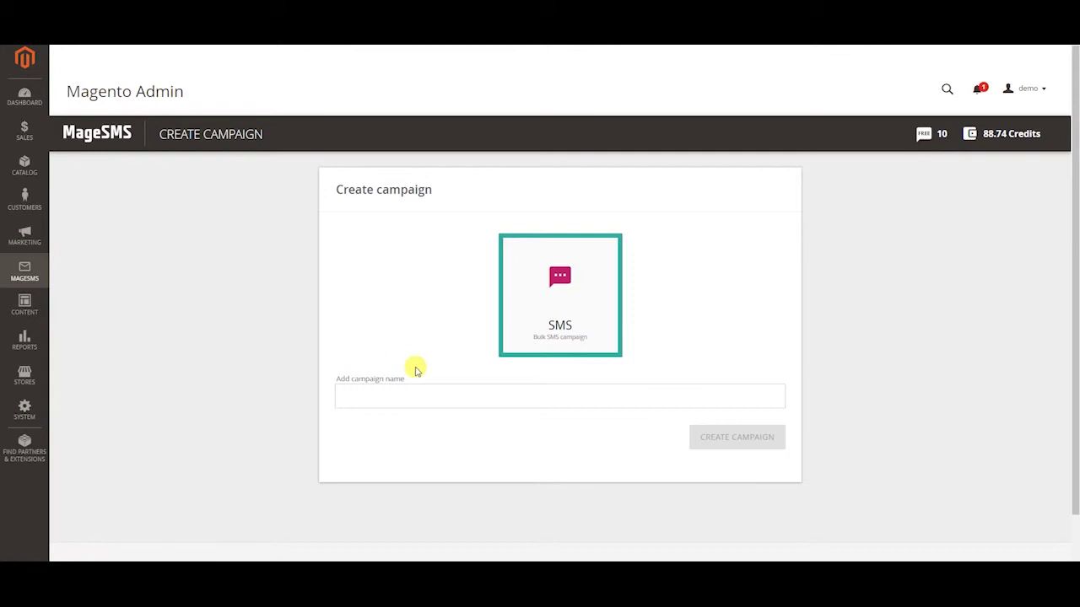
Create a bulk SMS campaign named "MageSMS Campaign".
{"action": "left_click", "coordinate": [414, 388]}
{"action": "type", "text": "MageSMS Campaign"}
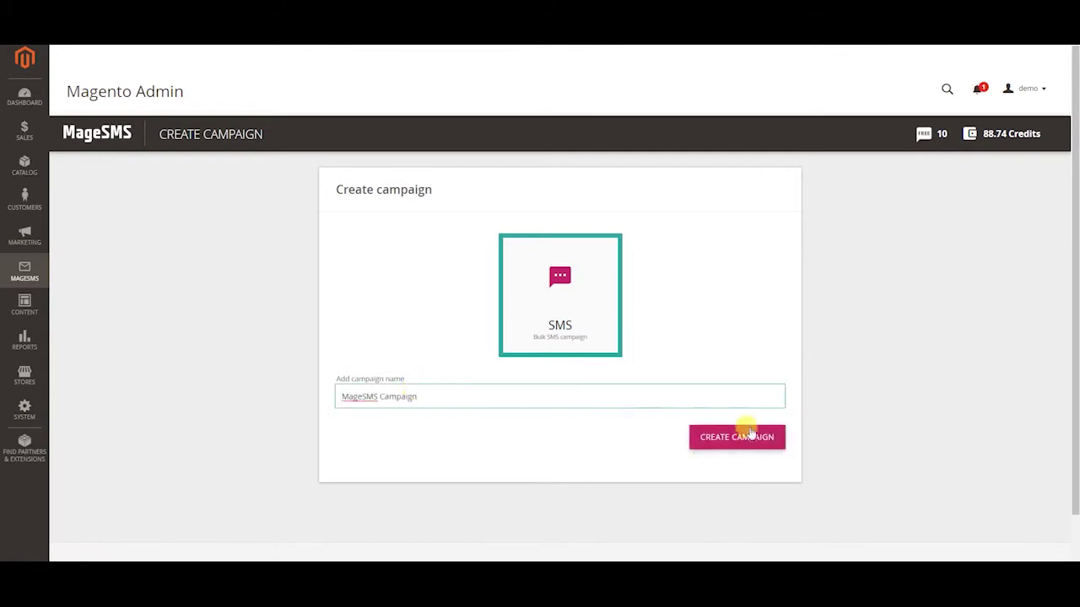
{"action": "left_click", "coordinate": [750, 434]}
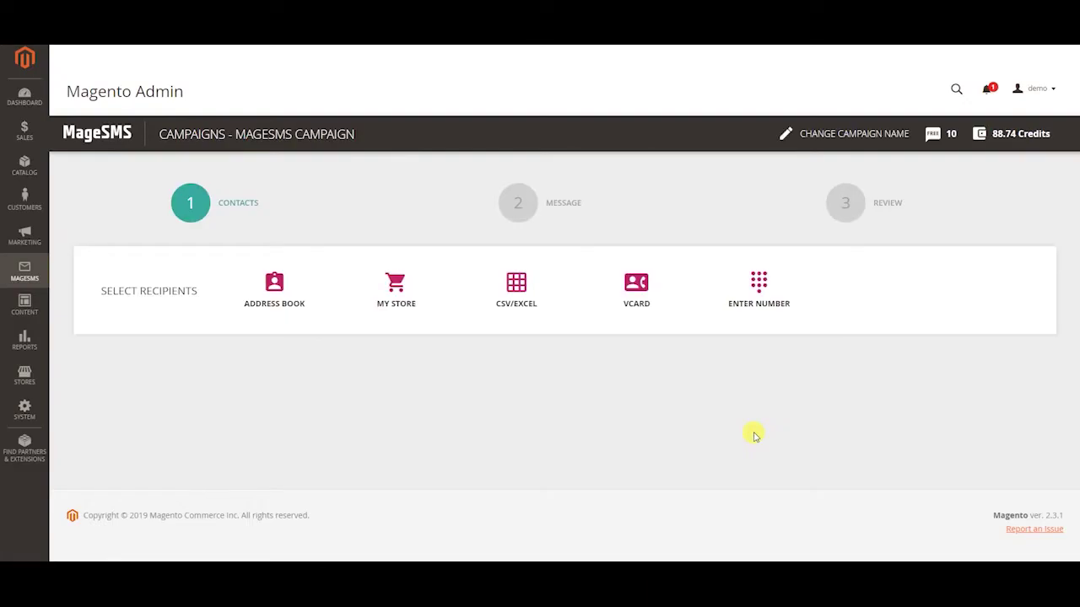
Examine the address book and store customer recipient sources, including the Product filter for store customers.
{"action": "left_click", "coordinate": [291, 300]}
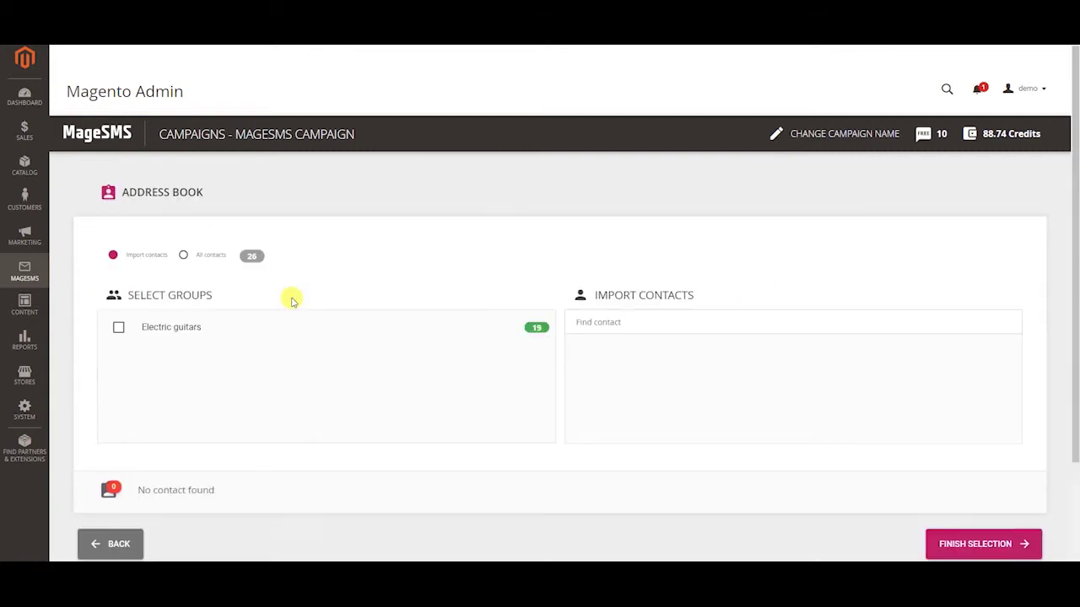
{"action": "scroll", "coordinate": [294, 297], "scroll_direction": "down", "scroll_amount": 1}
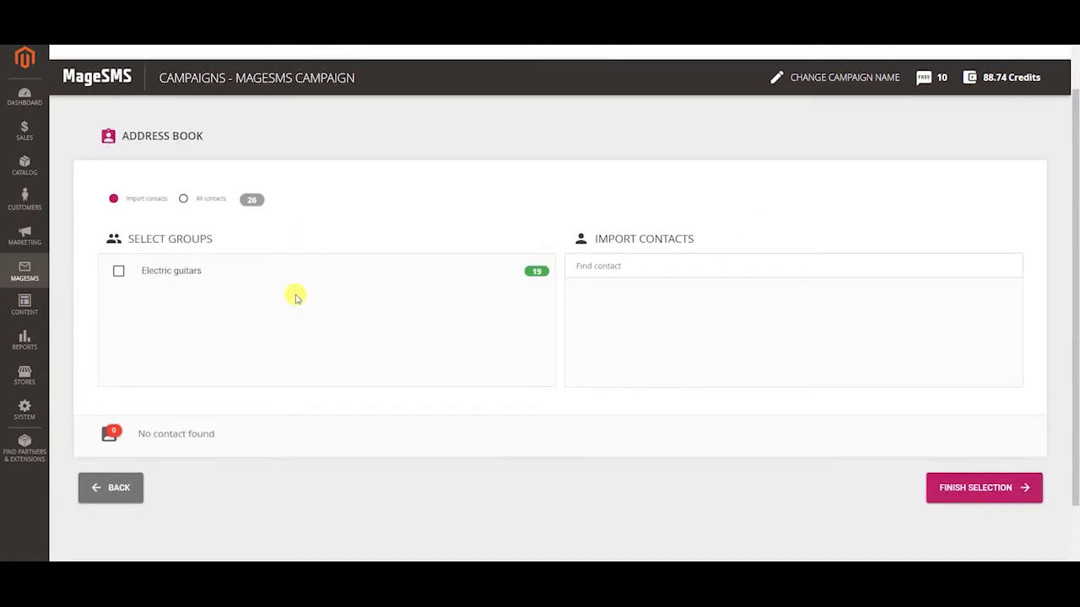
{"action": "left_click", "coordinate": [110, 487]}
{"action": "left_click", "coordinate": [398, 304]}
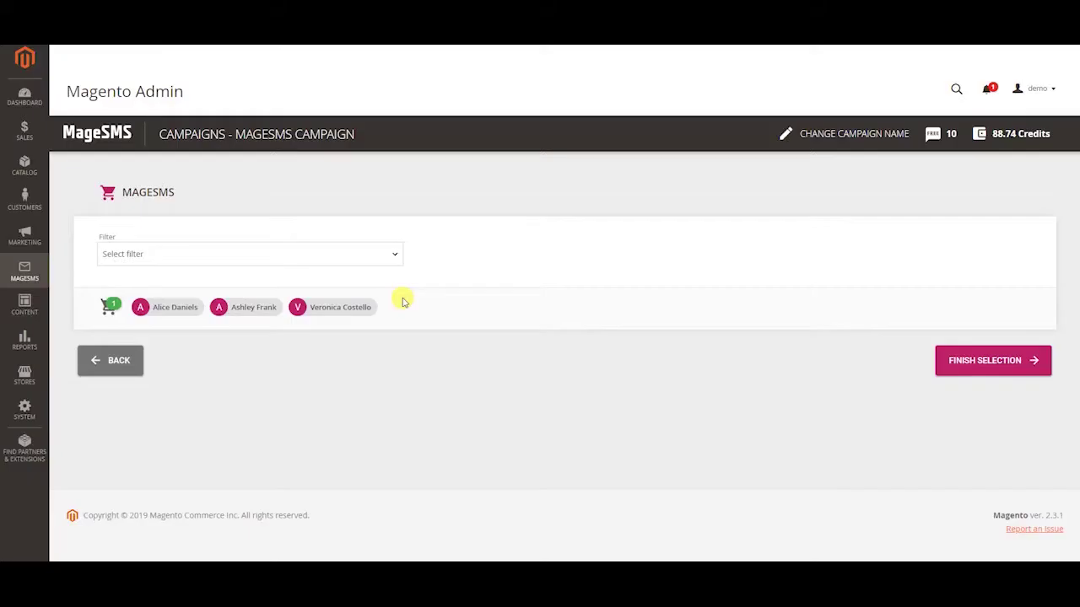
{"action": "left_click", "coordinate": [337, 262]}
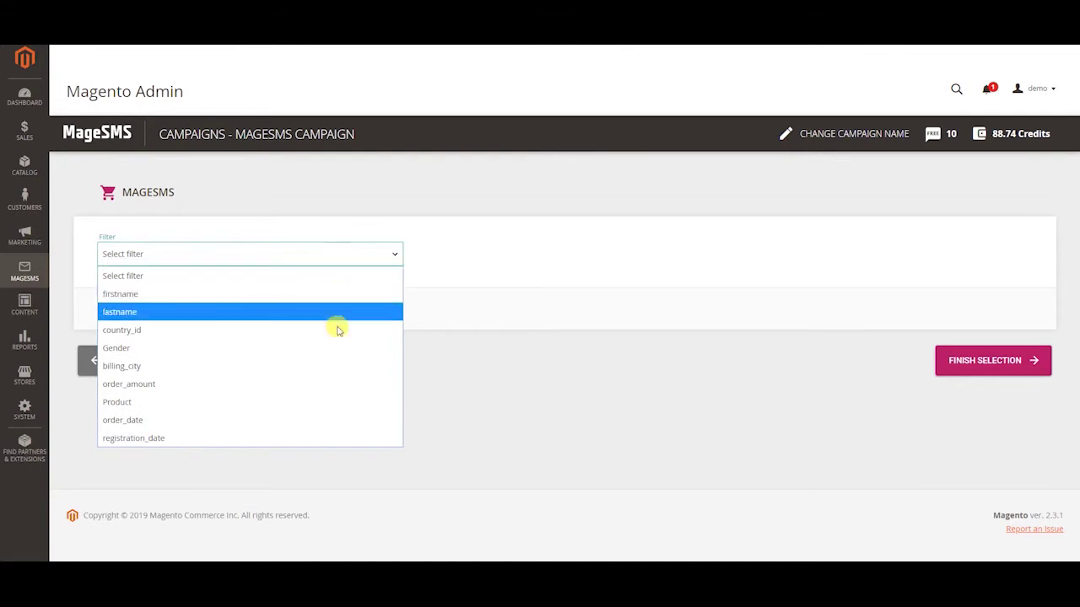
{"action": "left_click", "coordinate": [334, 402]}
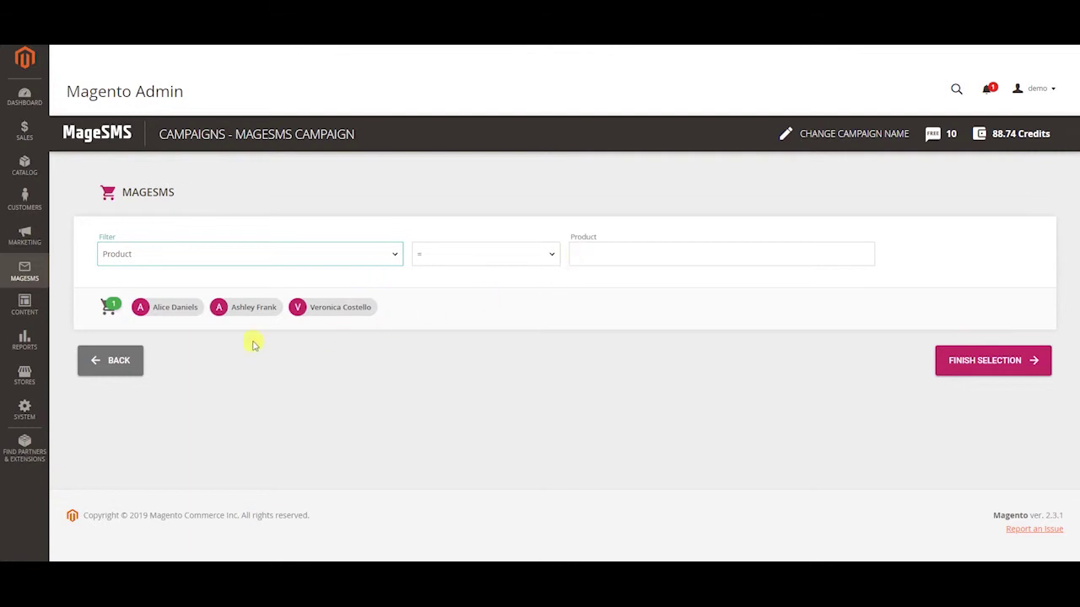
{"action": "left_click", "coordinate": [119, 361]}
Upload the contacts spreadsheet as the CSV/Excel recipient file with United Kingdom as the recipients' country.
{"action": "left_click", "coordinate": [515, 297]}
{"action": "left_click", "coordinate": [133, 289]}
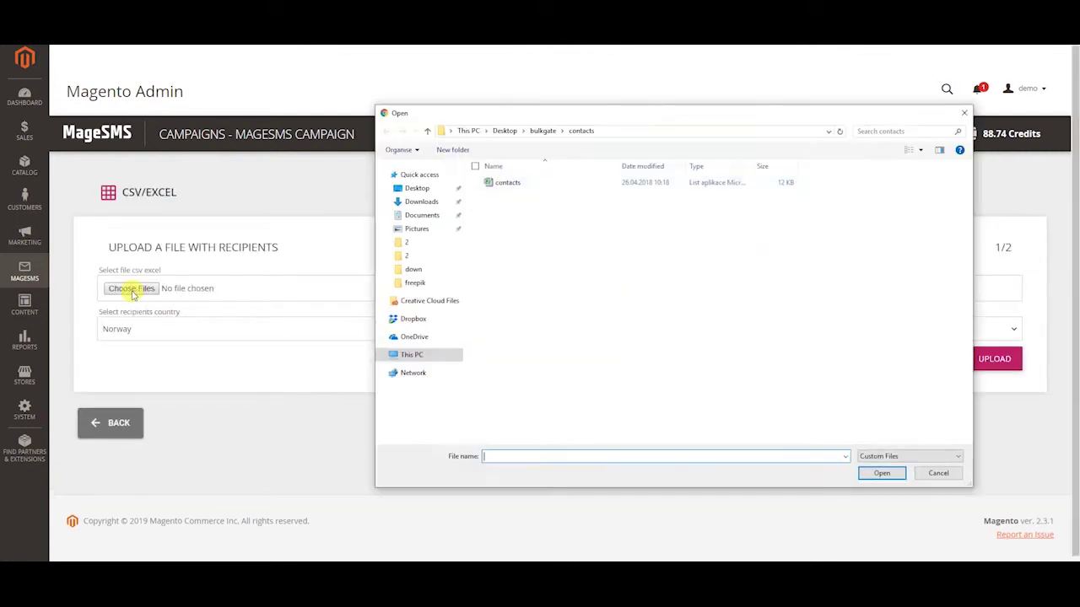
{"action": "double_click", "coordinate": [506, 180]}
{"action": "left_click", "coordinate": [243, 329]}
{"action": "left_click", "coordinate": [244, 309]}
{"action": "left_click", "coordinate": [993, 358]}
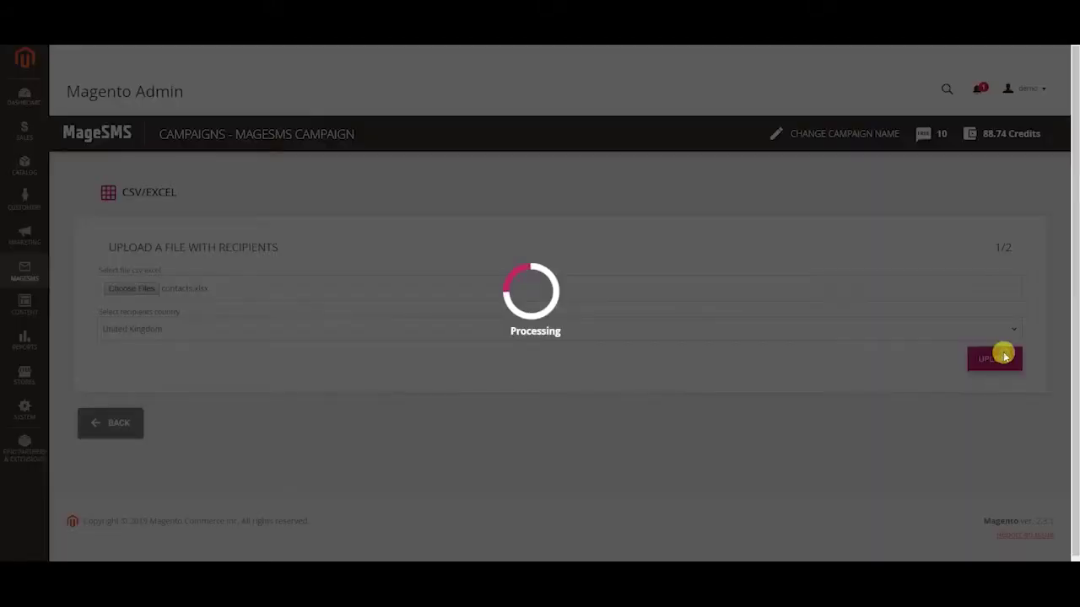
Mark the first three imported columns as First name, Last Name and Mobile phone, and save the recipients.
{"action": "left_click", "coordinate": [133, 437]}
{"action": "left_click", "coordinate": [127, 195]}
{"action": "left_click", "coordinate": [218, 437]}
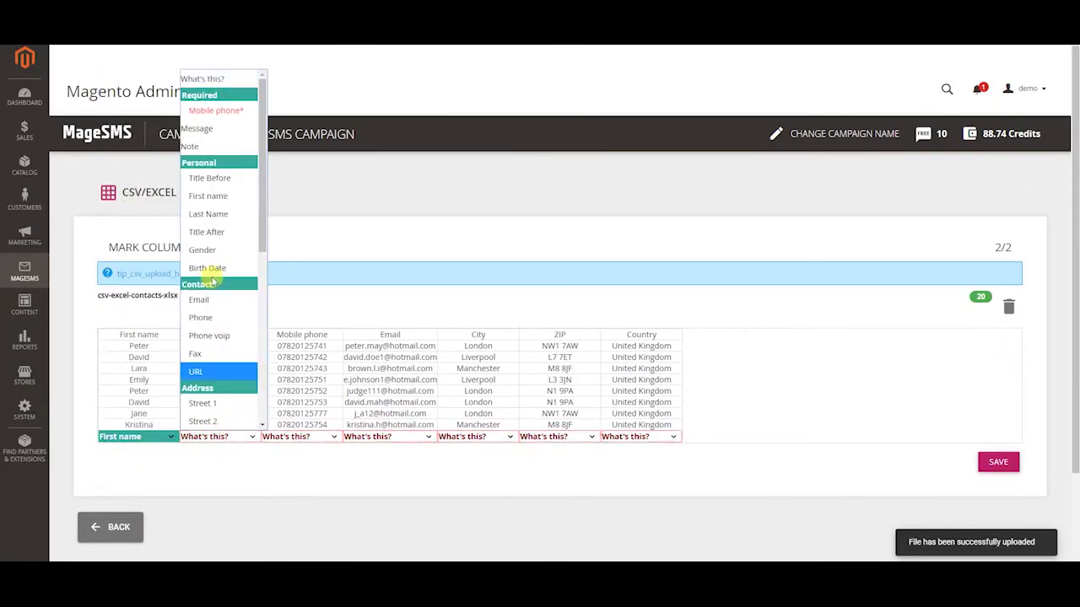
{"action": "left_click", "coordinate": [206, 214]}
{"action": "left_click", "coordinate": [272, 438]}
{"action": "left_click", "coordinate": [297, 111]}
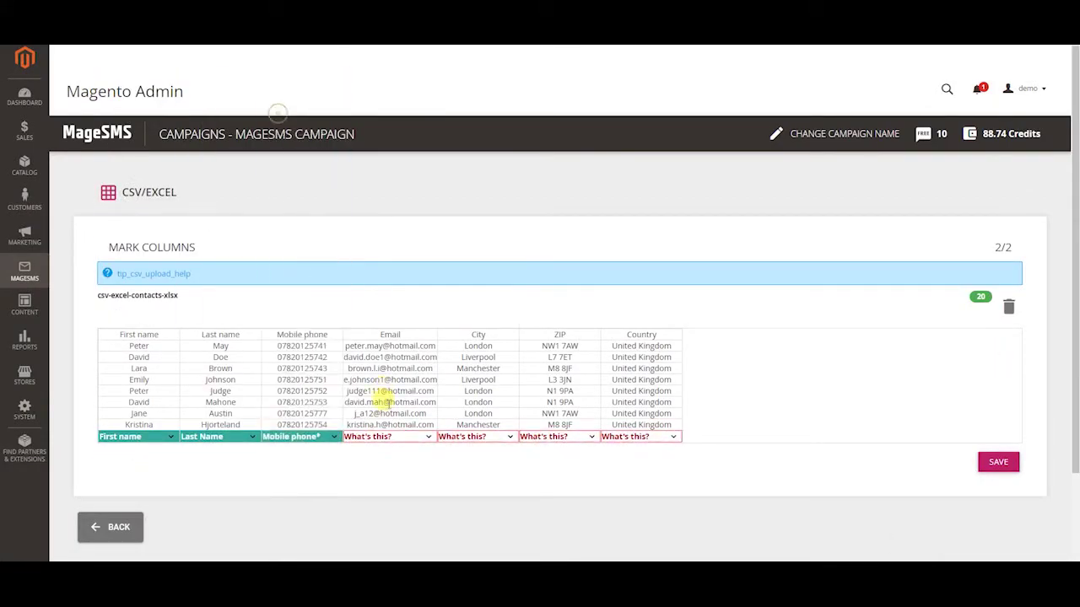
{"action": "left_click", "coordinate": [995, 461]}
{"action": "left_click", "coordinate": [1000, 464]}
Examine the vCard upload and manual number entry options for adding recipients.
{"action": "left_click", "coordinate": [636, 302]}
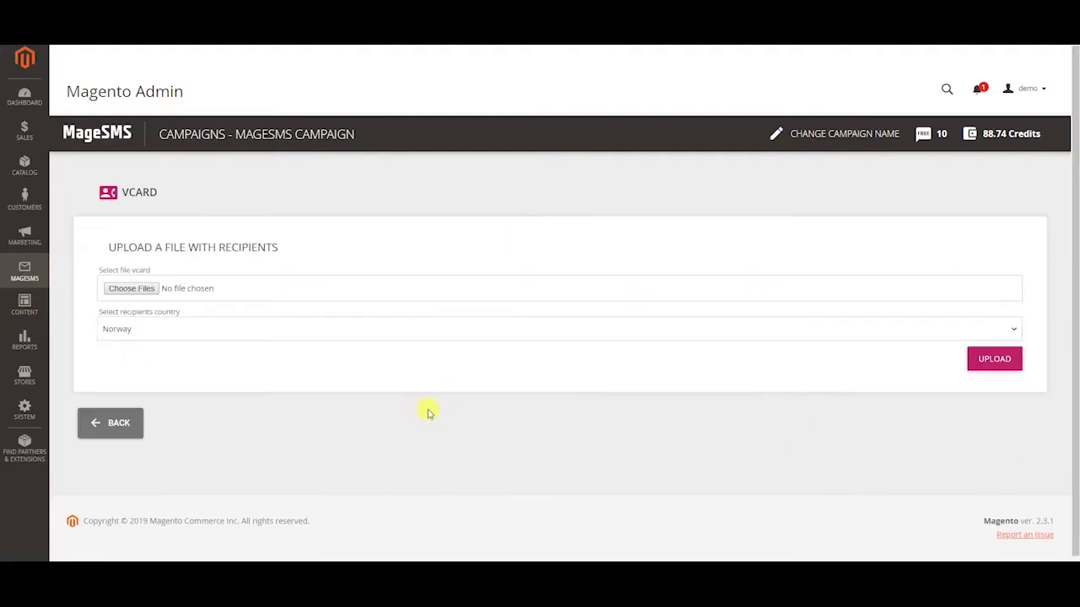
{"action": "left_click", "coordinate": [139, 422]}
{"action": "left_click", "coordinate": [732, 285]}
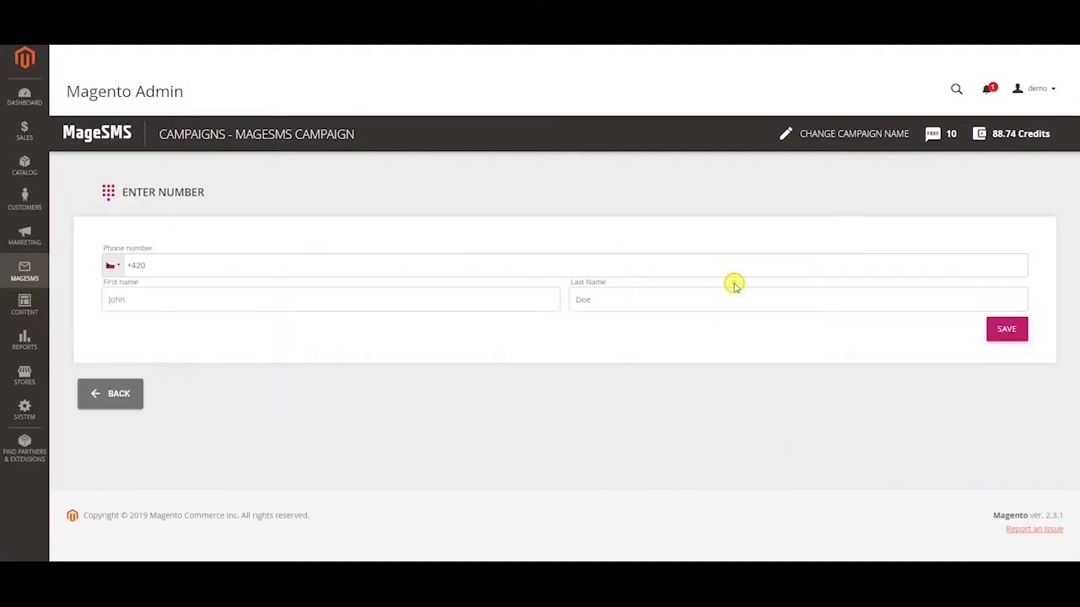
{"action": "left_click", "coordinate": [130, 407]}
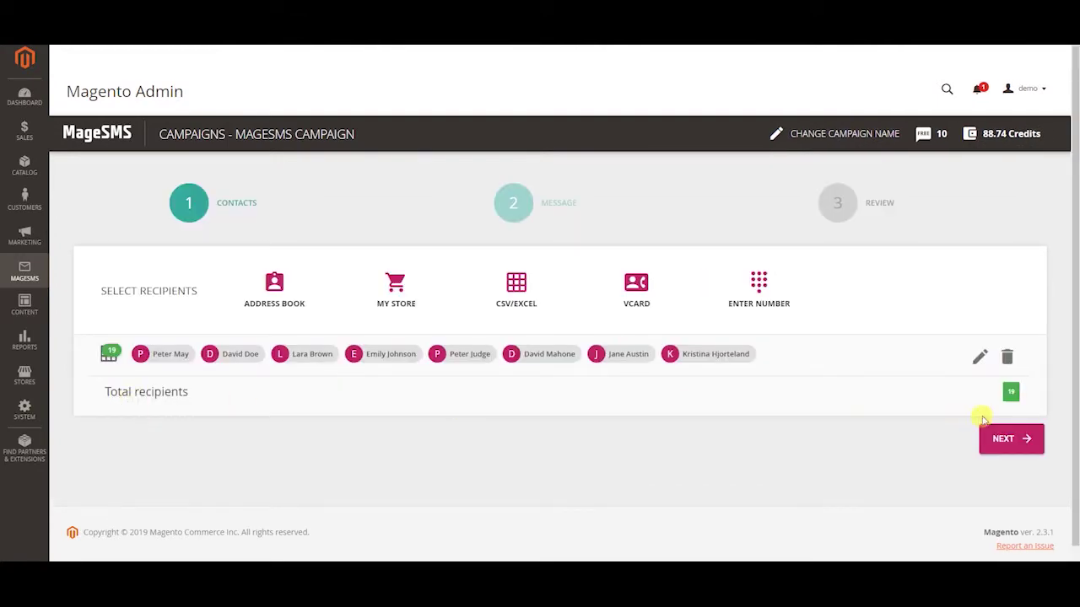
Continue to the campaign message and personalize its greeting with the first name and last name variables after "Hi".
{"action": "left_click", "coordinate": [1024, 436]}
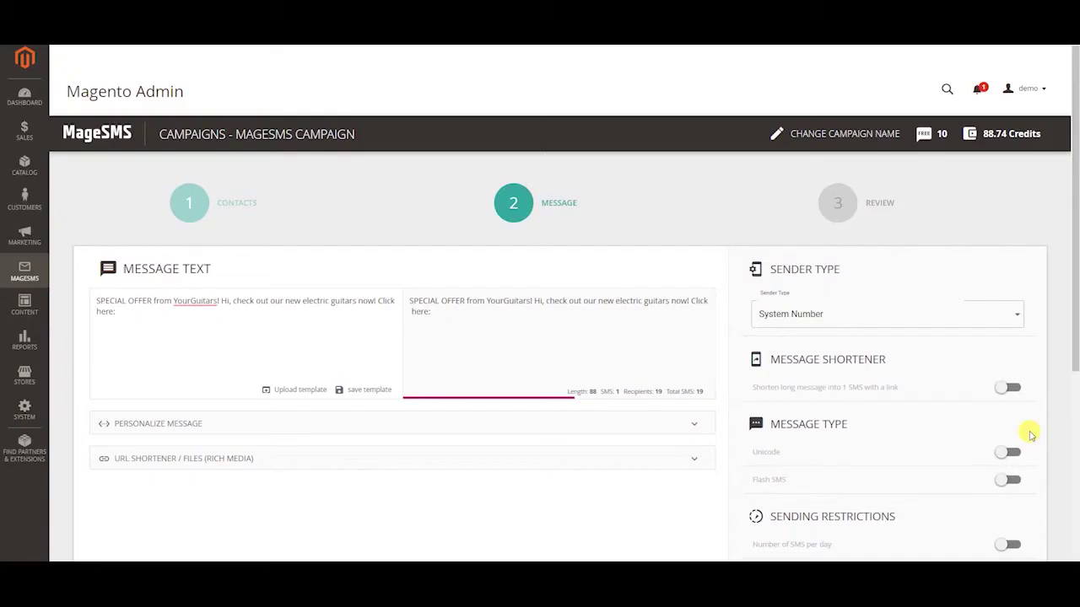
{"action": "left_click", "coordinate": [275, 422]}
{"action": "left_click", "coordinate": [224, 300]}
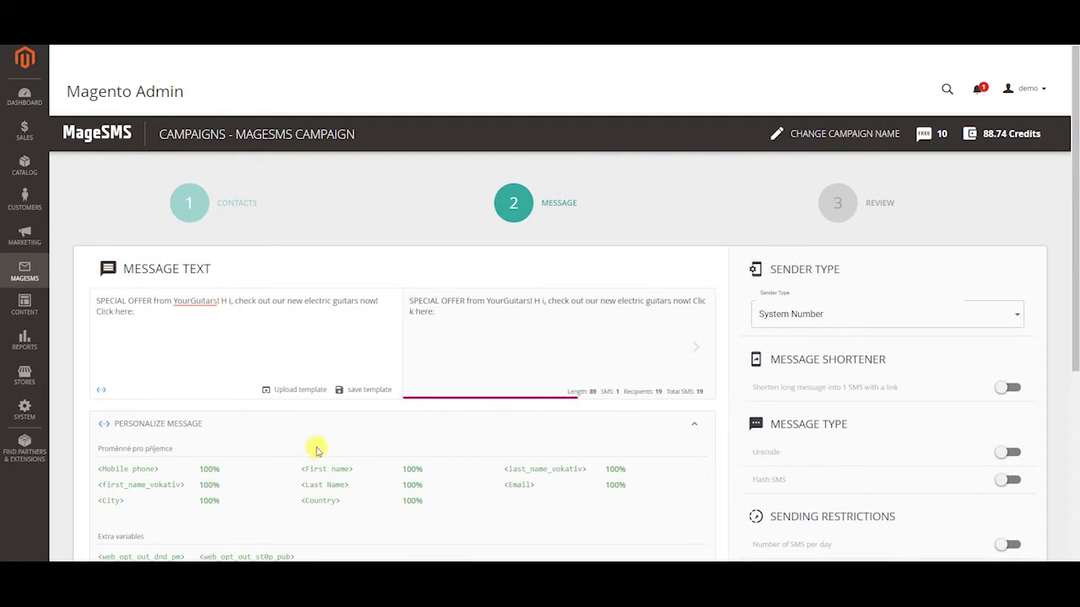
{"action": "key", "text": "BackSpace"}
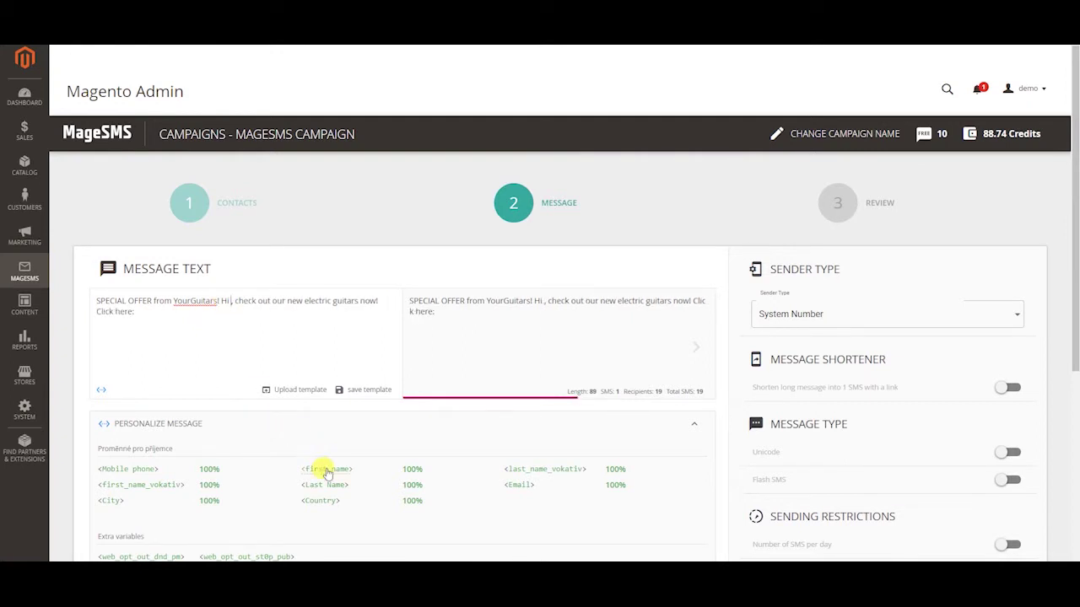
{"action": "left_click", "coordinate": [324, 469]}
{"action": "left_click", "coordinate": [324, 485]}
{"action": "scroll", "coordinate": [326, 473], "scroll_direction": "down", "scroll_amount": 2}
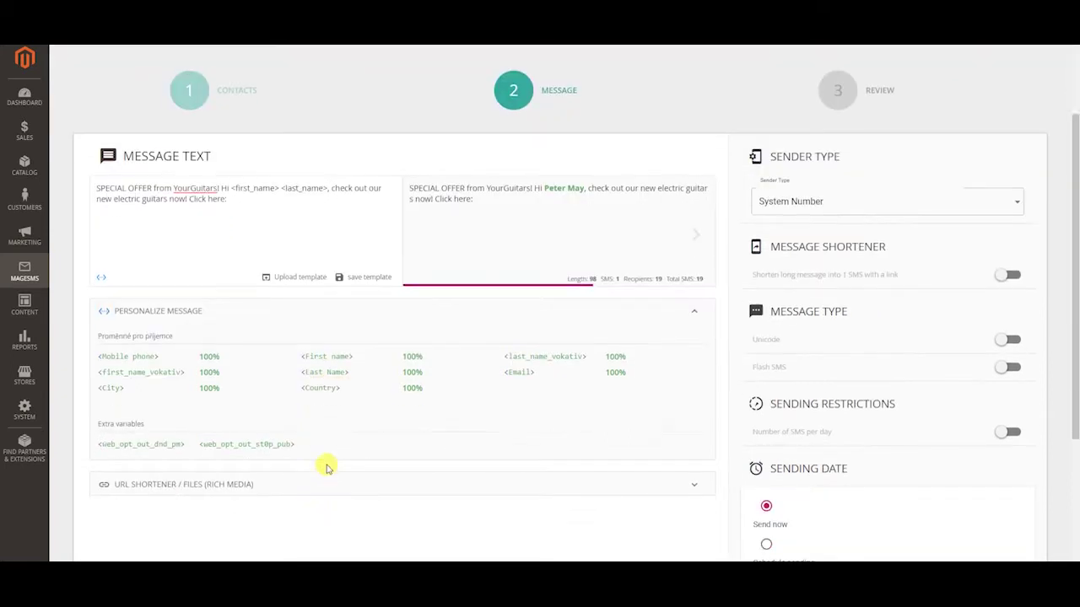
{"action": "left_click", "coordinate": [240, 428]}
{"action": "scroll", "coordinate": [236, 417], "scroll_direction": "down", "scroll_amount": 2}
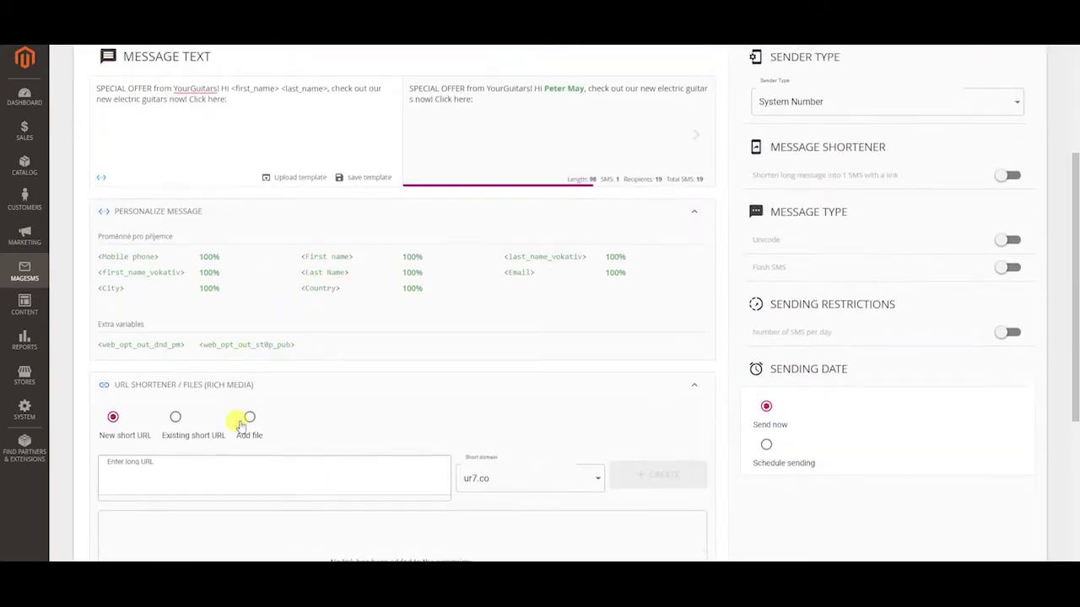
{"action": "left_click", "coordinate": [240, 401]}
{"action": "type", "text": "https://www.bulkgate.com/en/integrations/"}
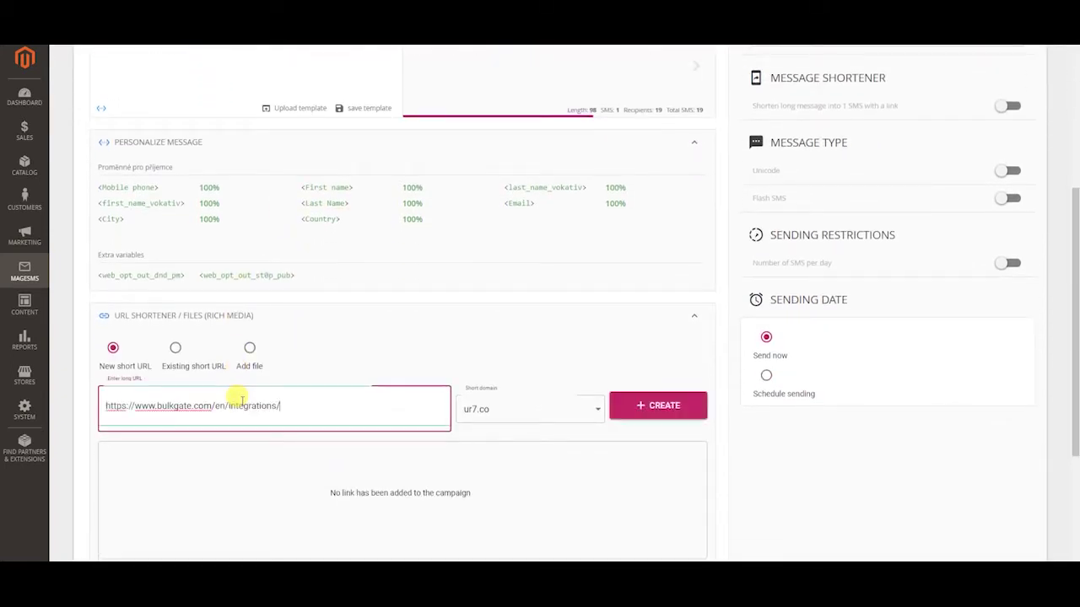
{"action": "left_click", "coordinate": [641, 401]}
Insert the created short link into the campaign message after "Click here:".
{"action": "scroll", "coordinate": [265, 163], "scroll_direction": "up", "scroll_amount": 2}
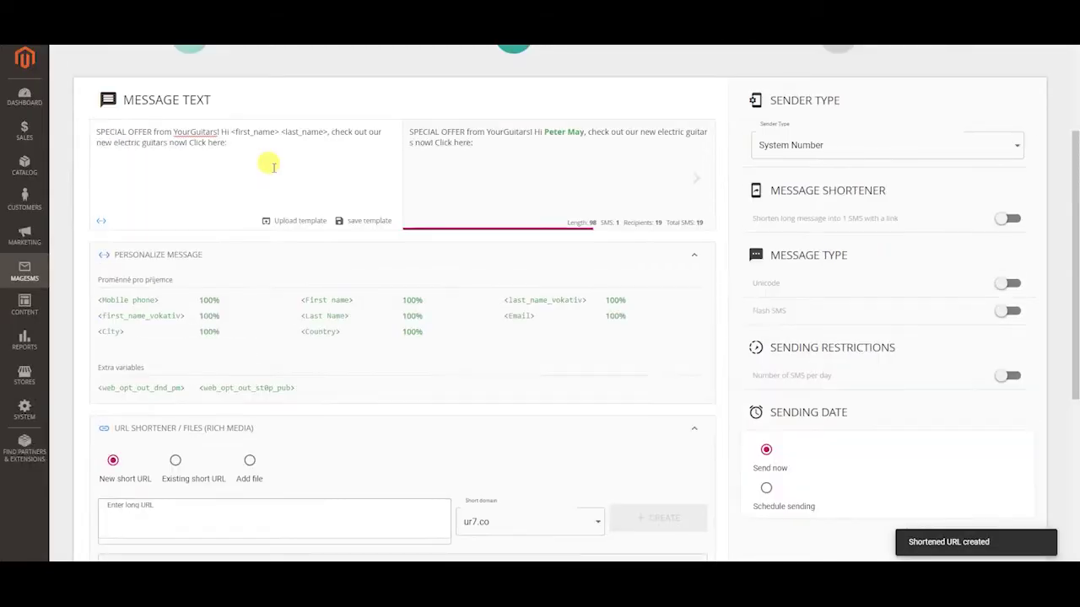
{"action": "scroll", "coordinate": [579, 458], "scroll_direction": "down", "scroll_amount": 2}
{"action": "left_click", "coordinate": [580, 461]}
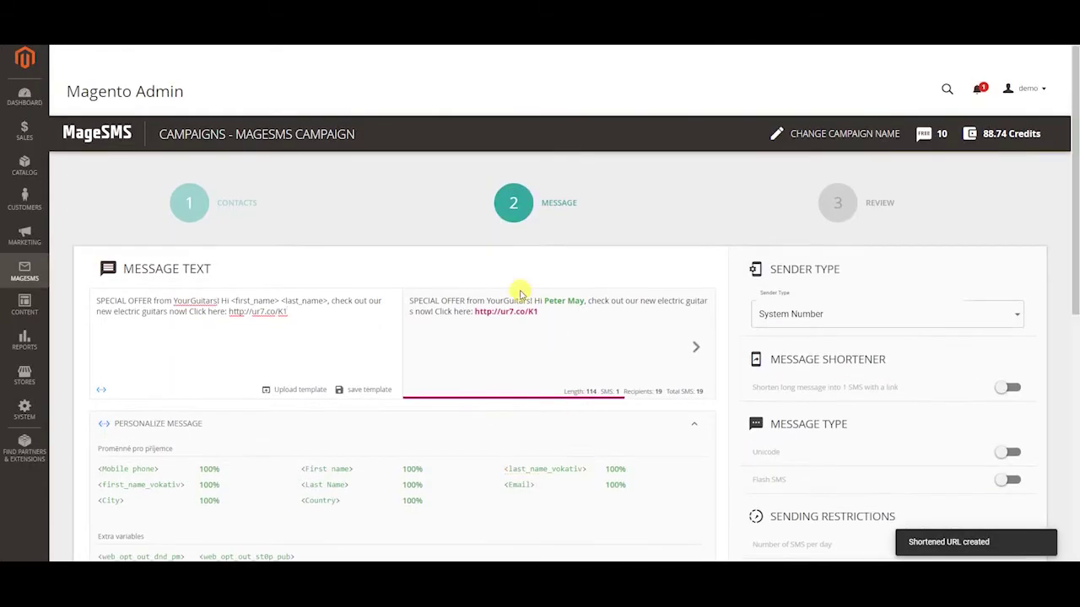
Keep System Number as the sender type with the sending date at Send now, and continue to the campaign review.
{"action": "left_click", "coordinate": [793, 321]}
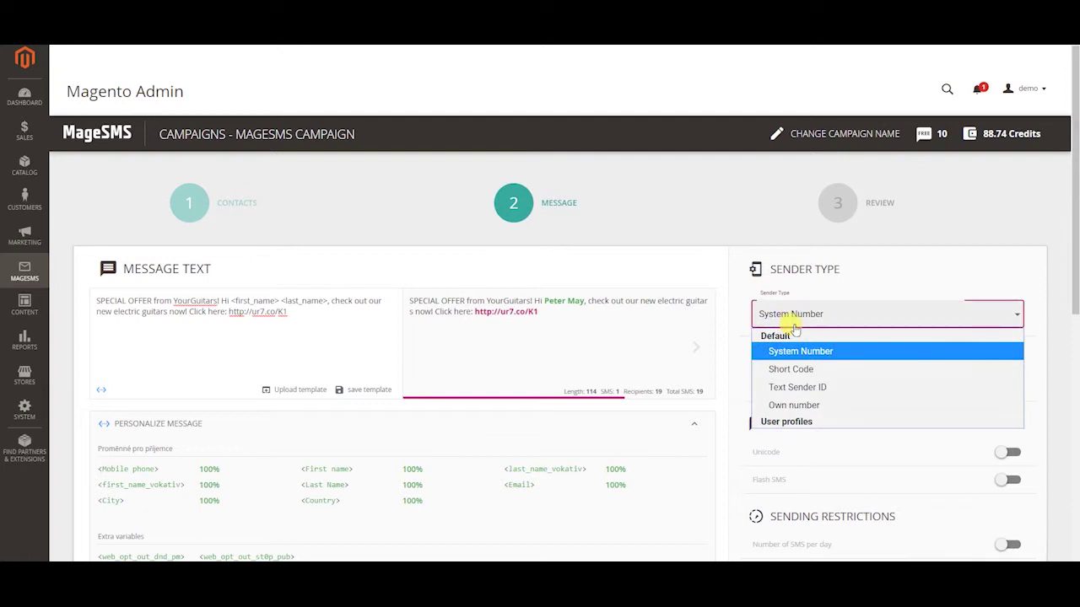
{"action": "left_click", "coordinate": [787, 314]}
{"action": "scroll", "coordinate": [831, 309], "scroll_direction": "down", "scroll_amount": 3}
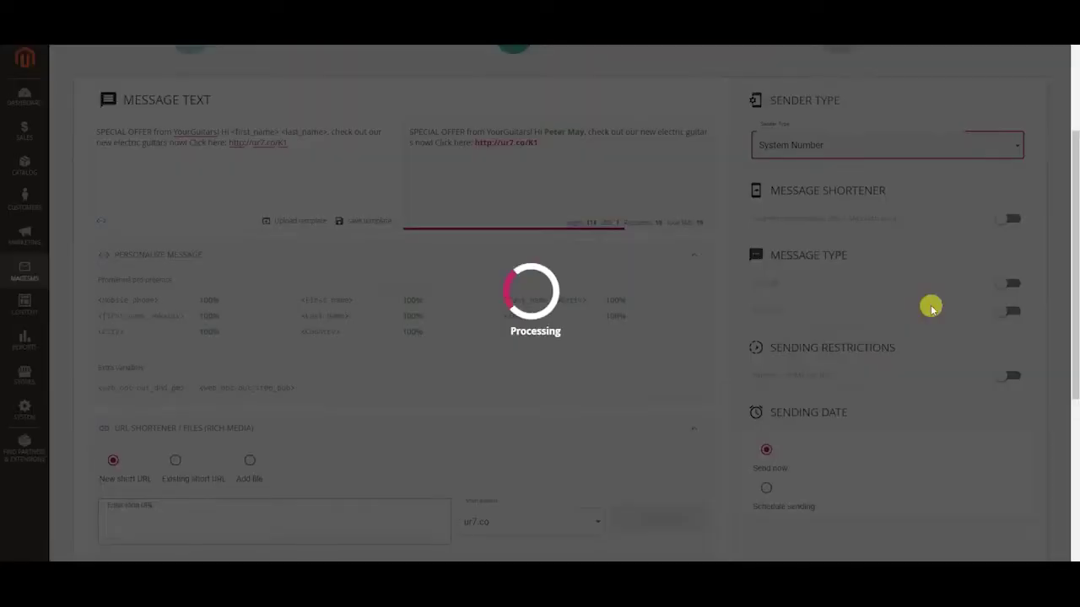
{"action": "scroll", "coordinate": [927, 310], "scroll_direction": "down", "scroll_amount": 1}
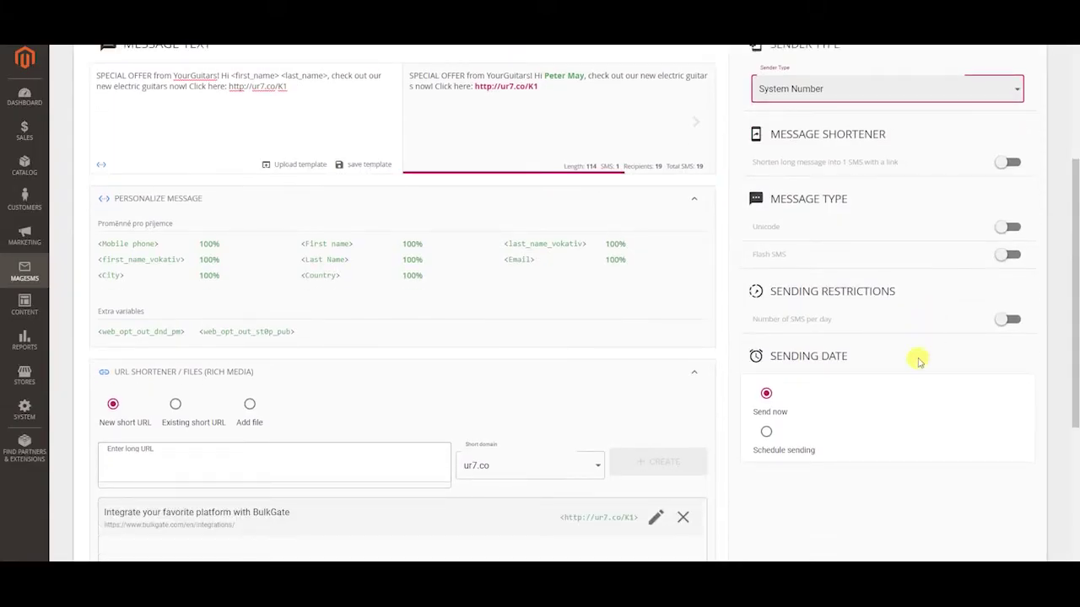
{"action": "scroll", "coordinate": [916, 357], "scroll_direction": "down", "scroll_amount": 2}
{"action": "scroll", "coordinate": [855, 347], "scroll_direction": "down", "scroll_amount": 1}
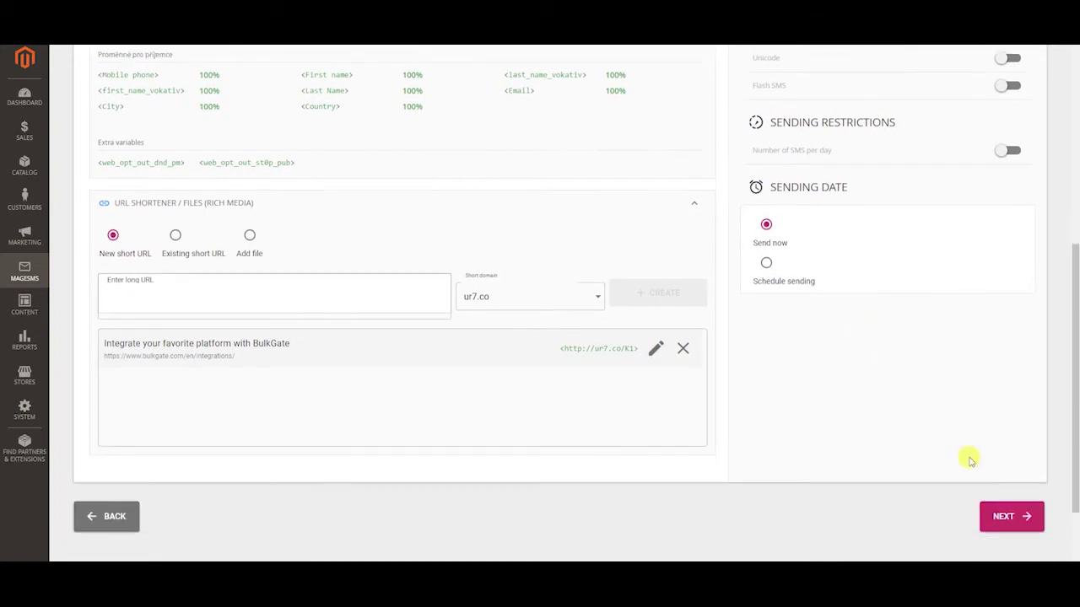
{"action": "left_click", "coordinate": [1025, 517]}
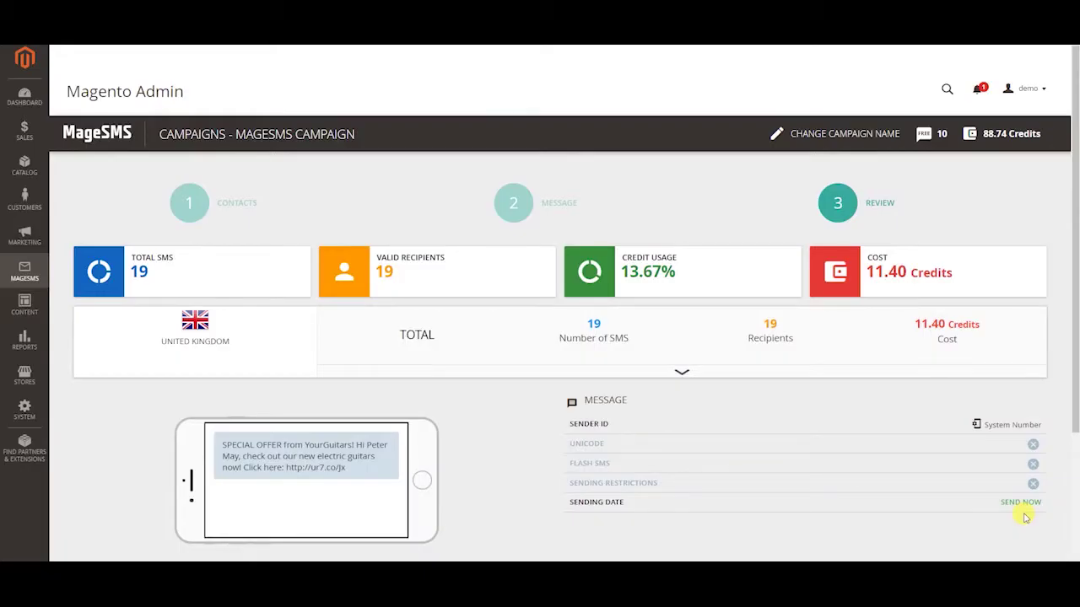
View the test campaign form without sending a test, and send the campaign to all recipients.
{"action": "scroll", "coordinate": [1025, 518], "scroll_direction": "down", "scroll_amount": 2}
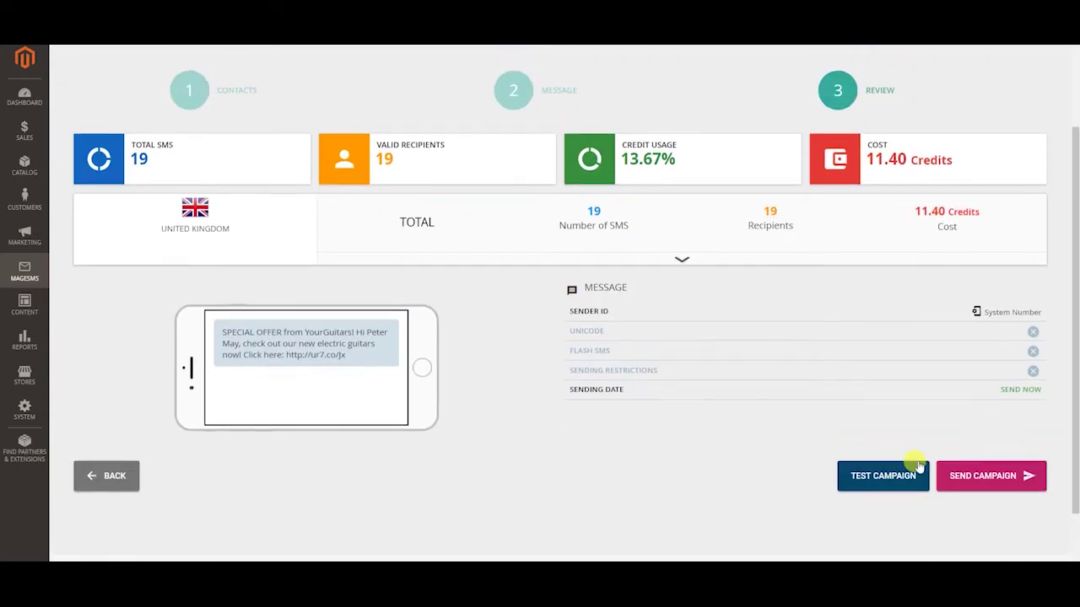
{"action": "left_click", "coordinate": [917, 467]}
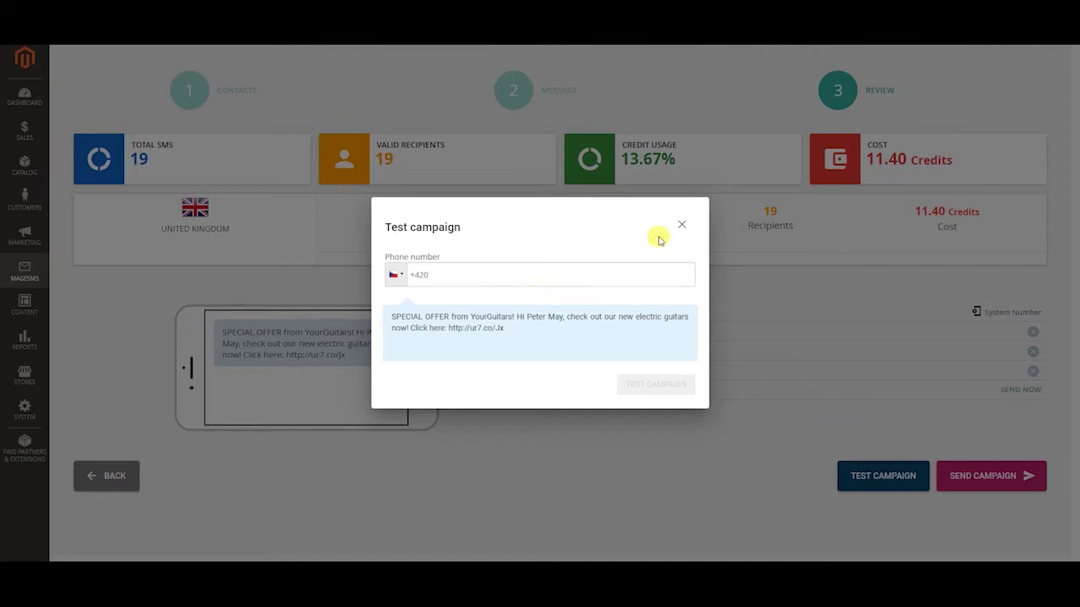
{"action": "left_click", "coordinate": [681, 225]}
{"action": "left_click", "coordinate": [957, 469]}
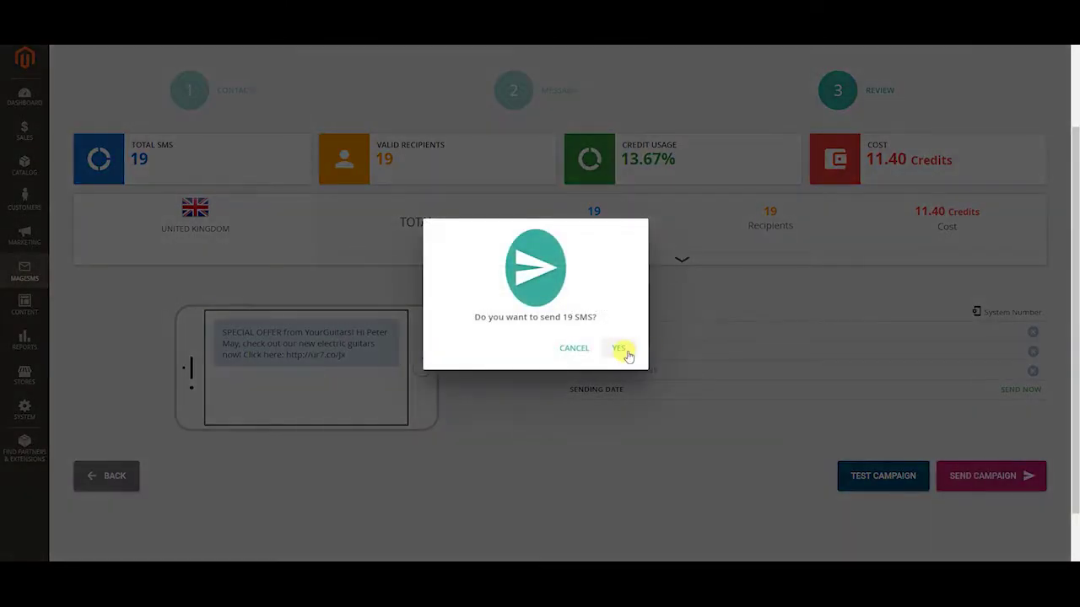
{"action": "left_click", "coordinate": [621, 349]}
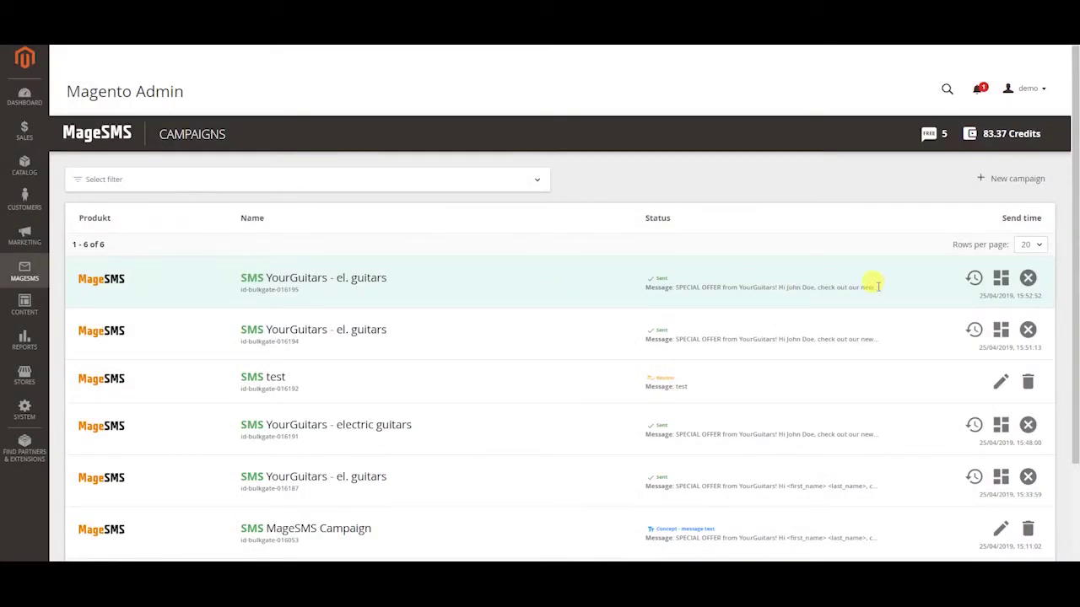
Examine the latest sent YourGuitars campaign's sending process, short URL clicks, map, pricing and analytics.
{"action": "left_click", "coordinate": [998, 283]}
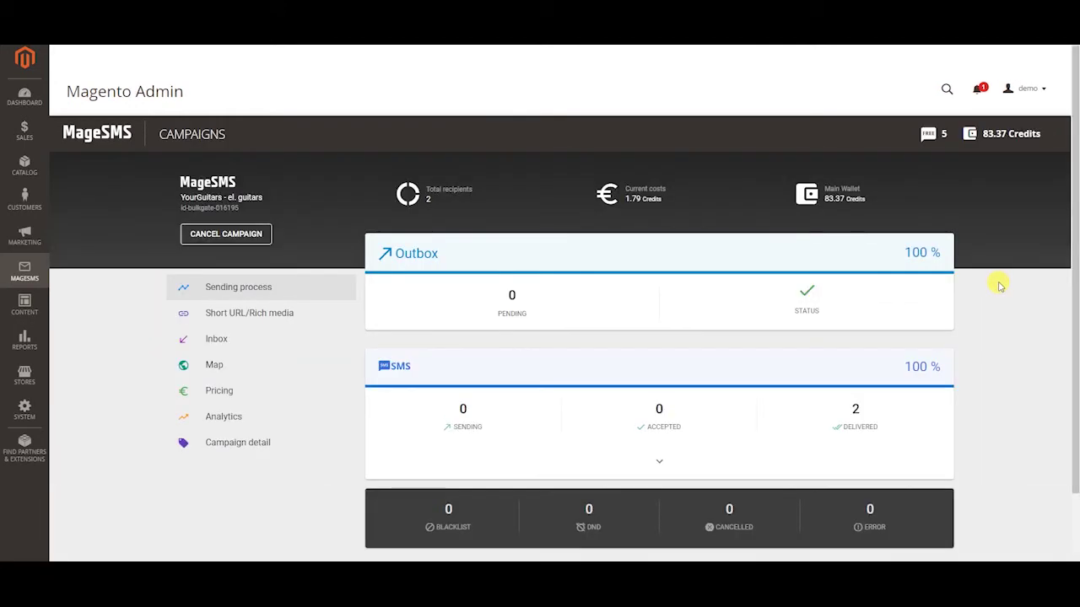
{"action": "left_click", "coordinate": [290, 314]}
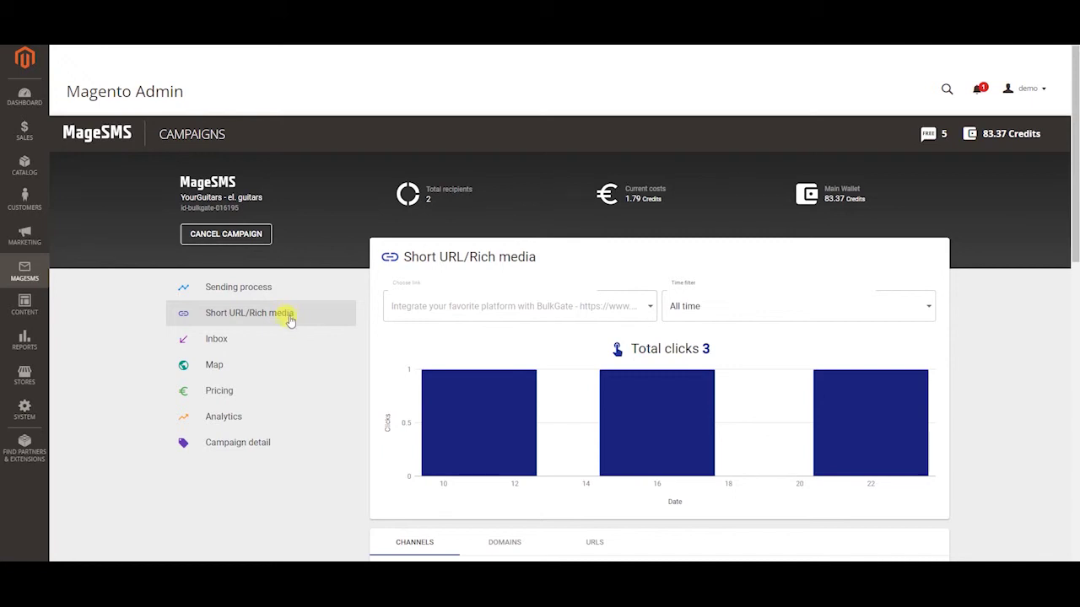
{"action": "left_click", "coordinate": [287, 364]}
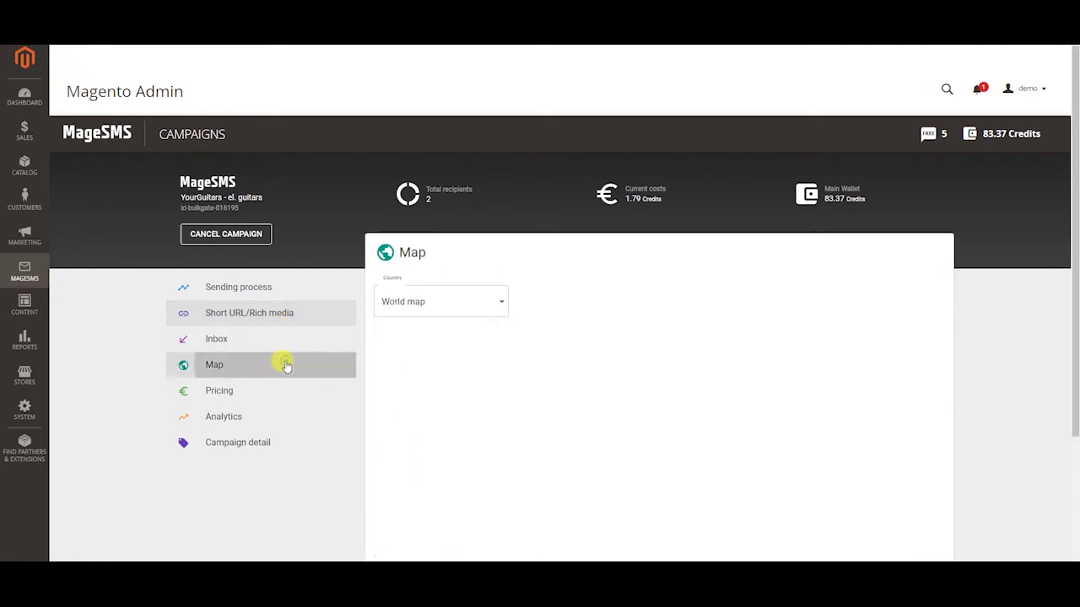
{"action": "left_click", "coordinate": [283, 392]}
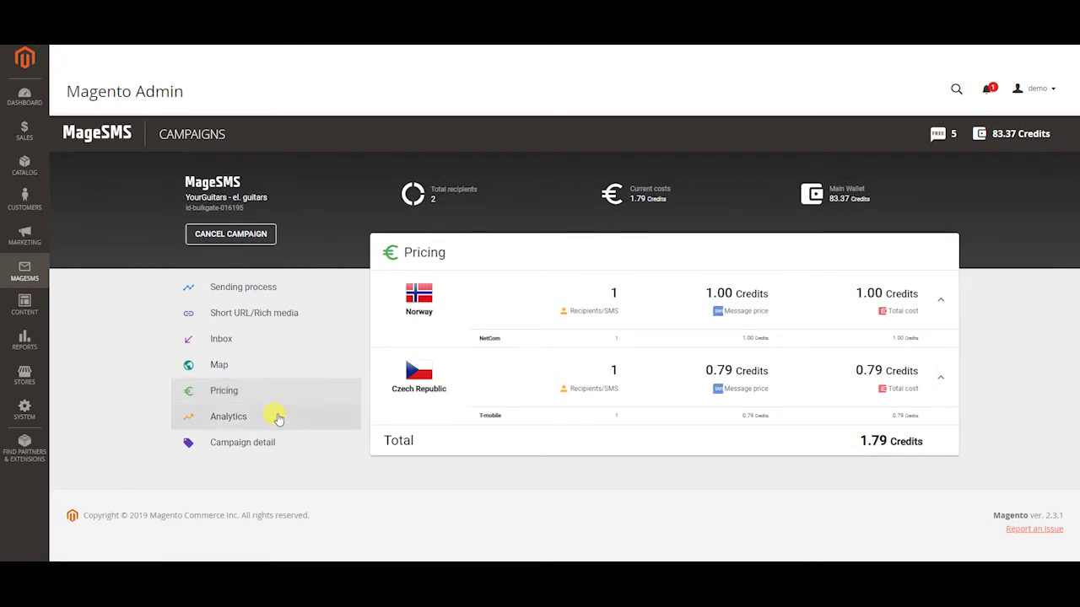
{"action": "left_click", "coordinate": [278, 417]}
{"action": "scroll", "coordinate": [278, 418], "scroll_direction": "down", "scroll_amount": 5}
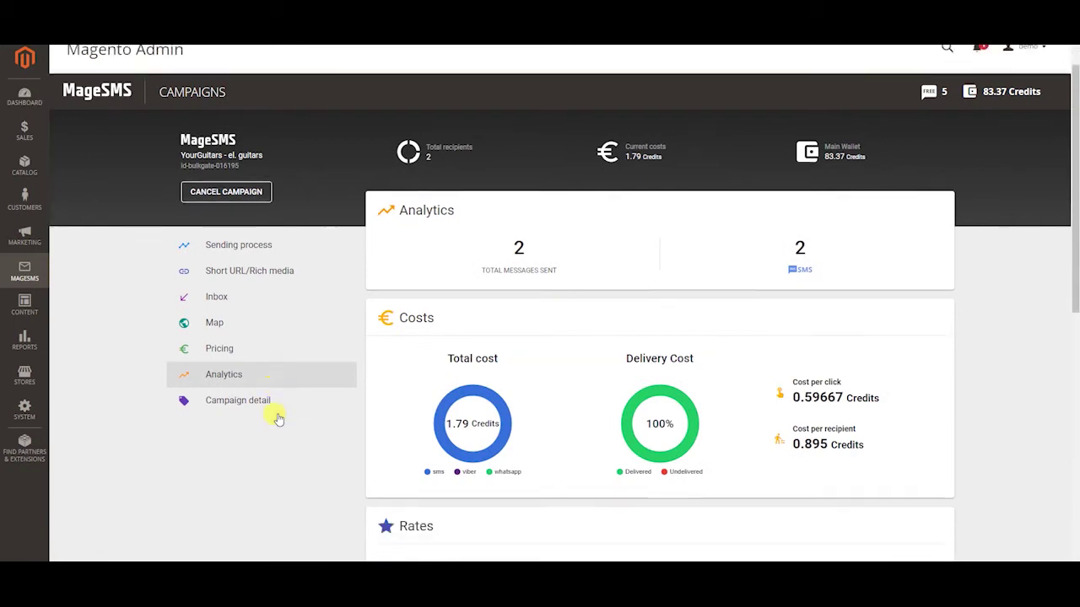
{"action": "scroll", "coordinate": [277, 414], "scroll_direction": "up", "scroll_amount": 5}
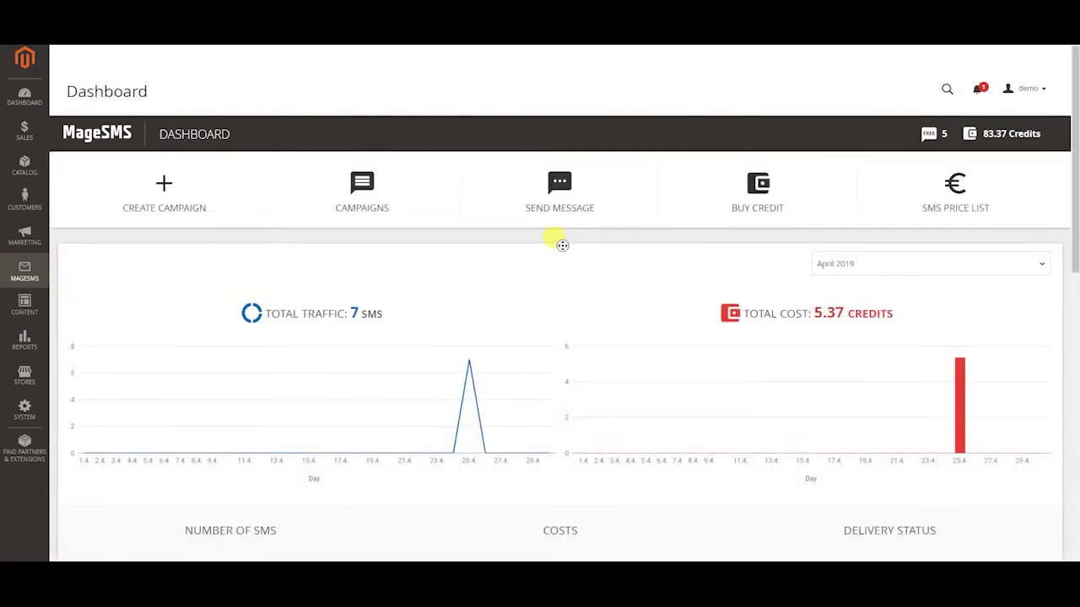
Examine the MageSMS dashboard's traffic, cost and delivery charts, the Europe map and the inbox.
{"action": "scroll", "coordinate": [563, 246], "scroll_direction": "down", "scroll_amount": 1}
{"action": "scroll", "coordinate": [562, 254], "scroll_direction": "down", "scroll_amount": 1}
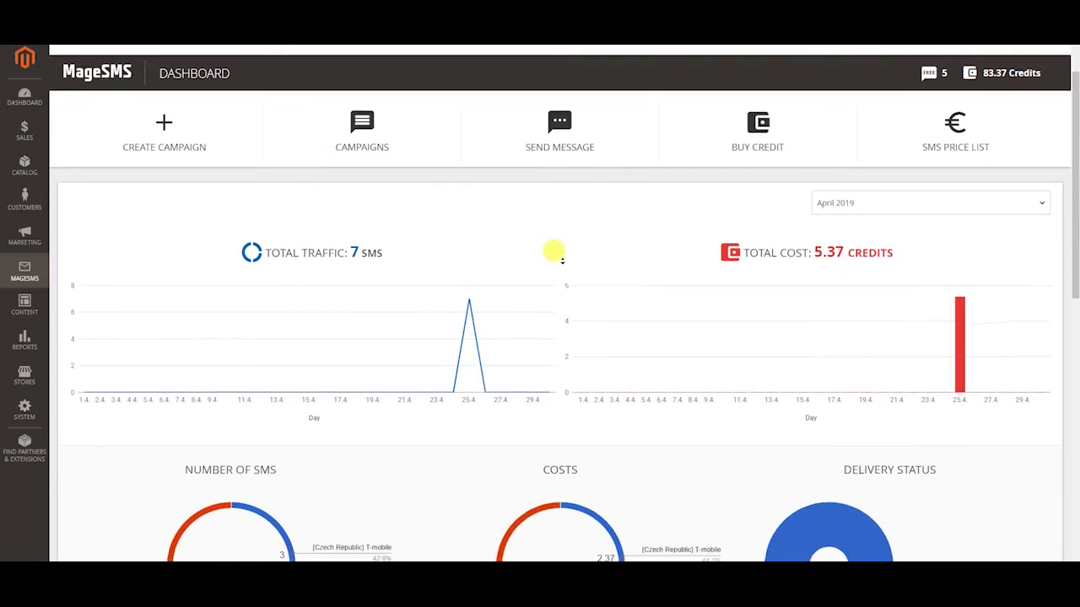
{"action": "scroll", "coordinate": [562, 265], "scroll_direction": "down", "scroll_amount": 2}
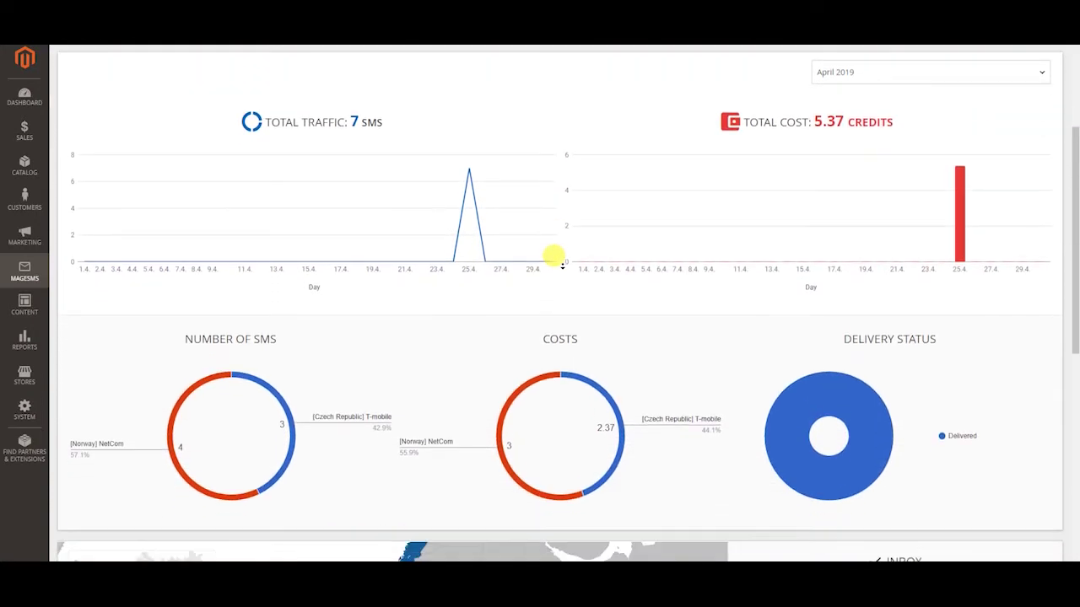
{"action": "scroll", "coordinate": [562, 264], "scroll_direction": "down", "scroll_amount": 2}
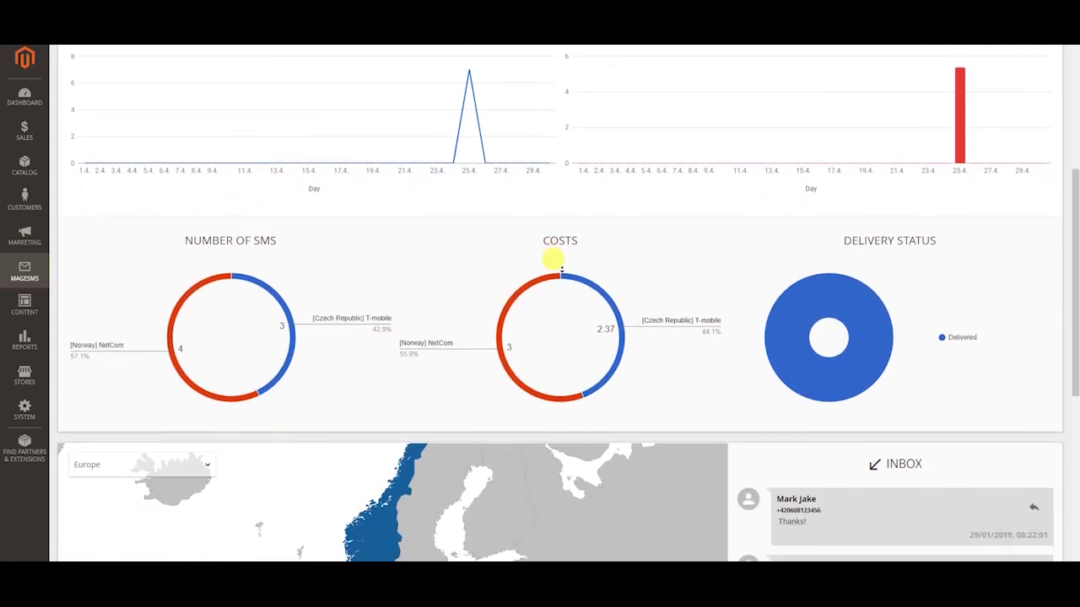
{"action": "scroll", "coordinate": [559, 268], "scroll_direction": "down", "scroll_amount": 3}
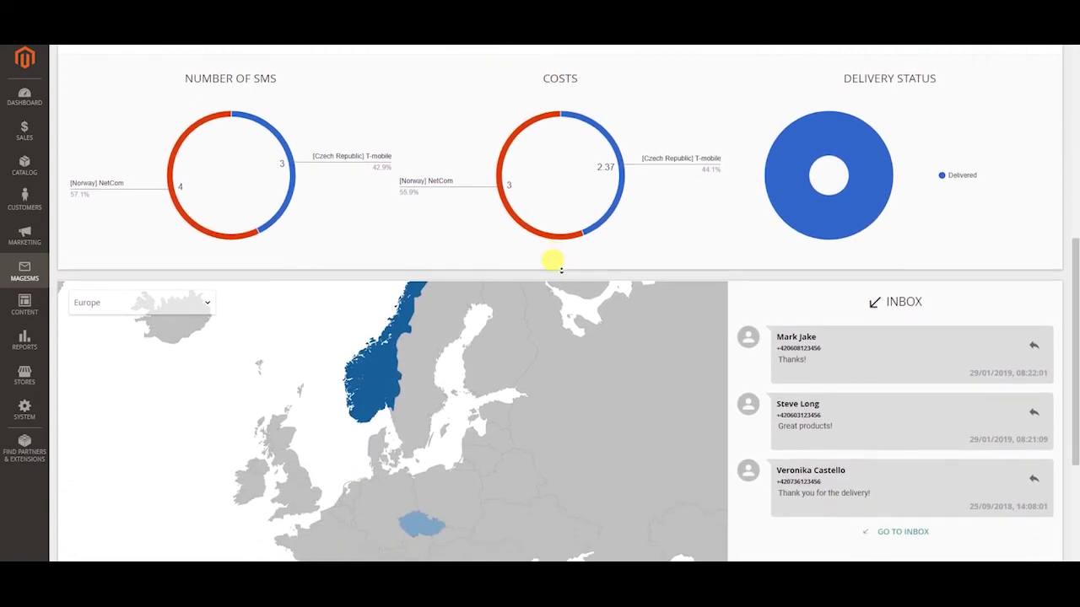
{"action": "scroll", "coordinate": [559, 268], "scroll_direction": "down", "scroll_amount": 3}
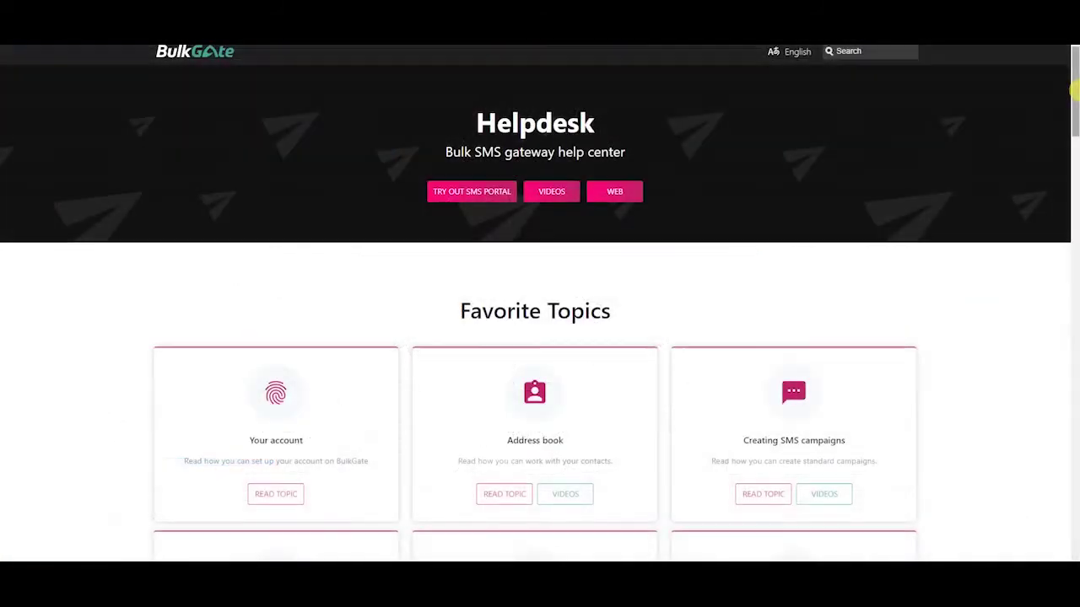
Open the MageSMS module installation guide from the SMS Modules topic in the BulkGate Helpdesk.
{"action": "left_click_drag", "start_coordinate": [1074, 109], "coordinate": [1075, 369]}
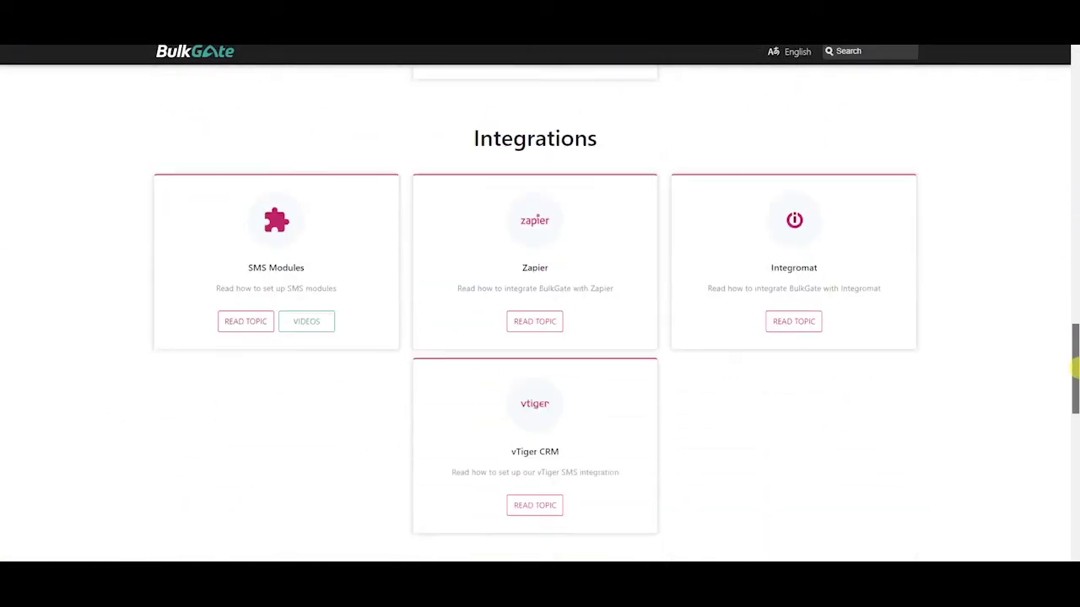
{"action": "left_click", "coordinate": [246, 239]}
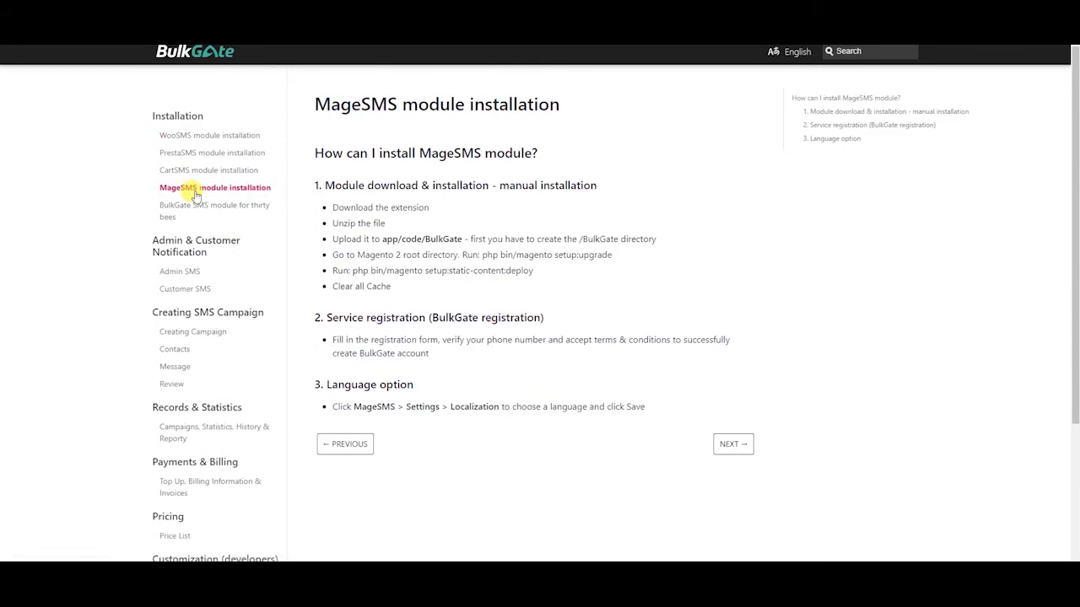